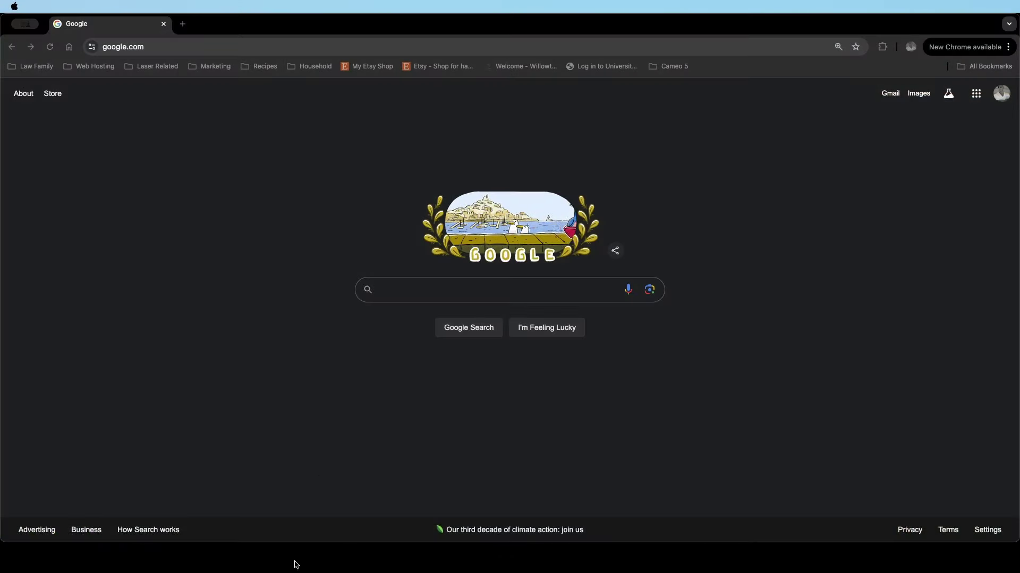
Step: Search Google Images for 'heart vector', filtered to black-and-white line drawings
click(403, 255)
click(432, 296)
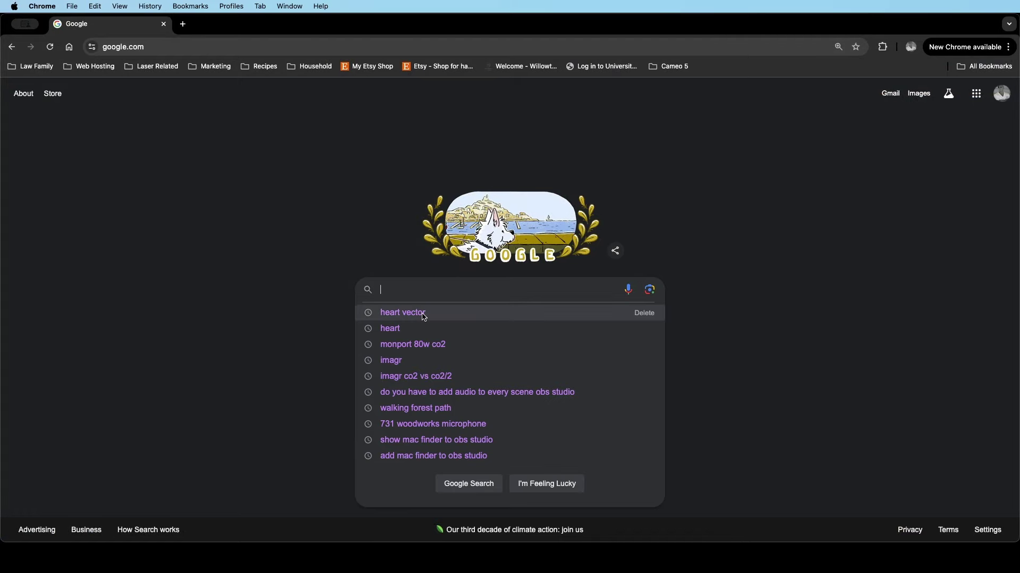
click(421, 314)
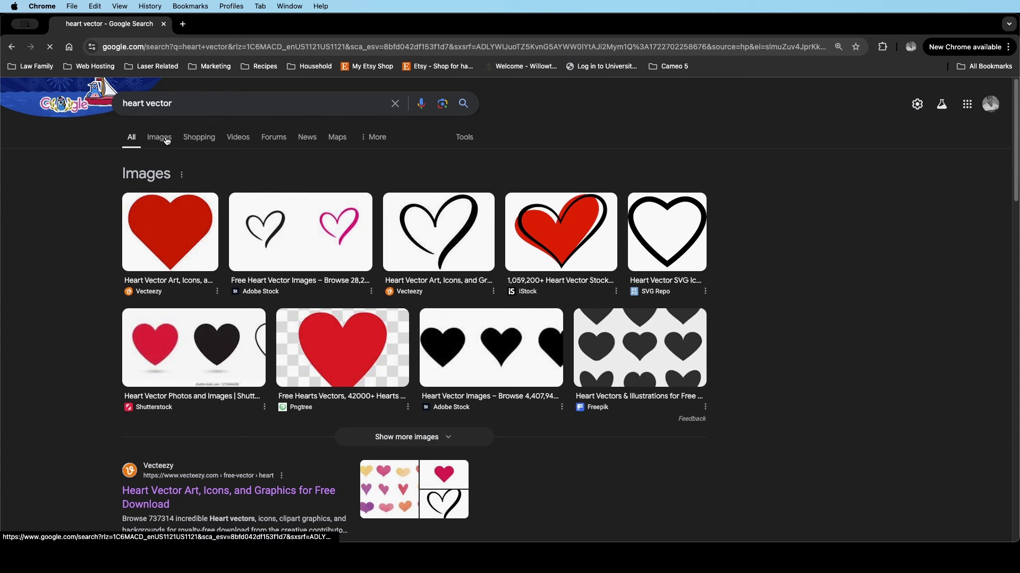
click(162, 139)
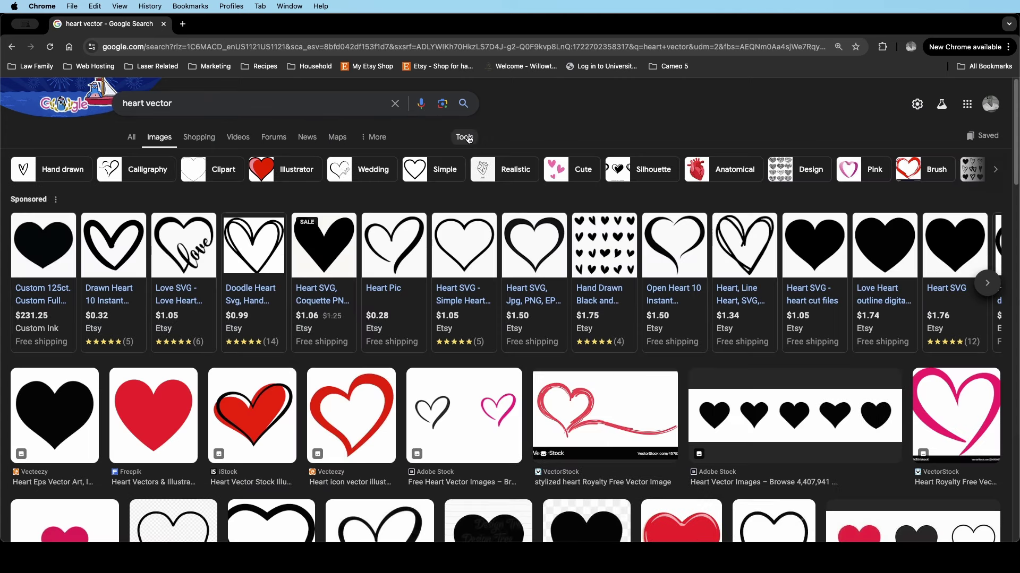
click(464, 137)
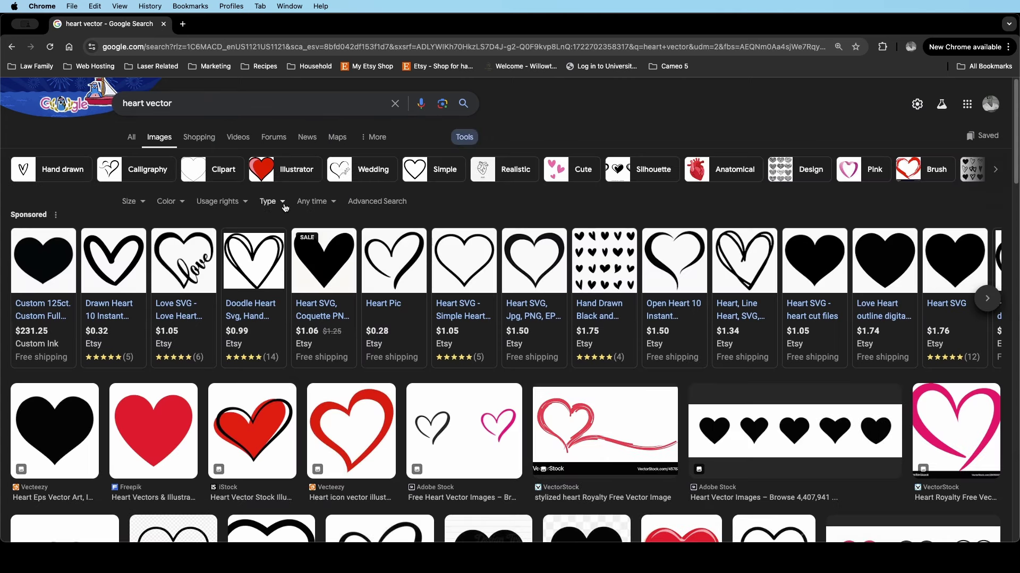
click(269, 202)
click(291, 253)
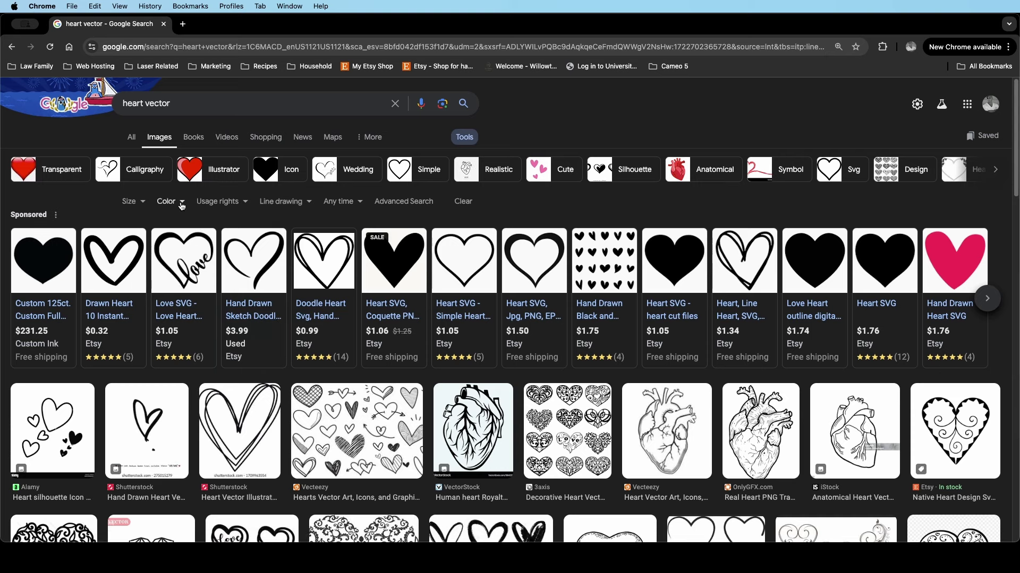
click(174, 201)
click(190, 235)
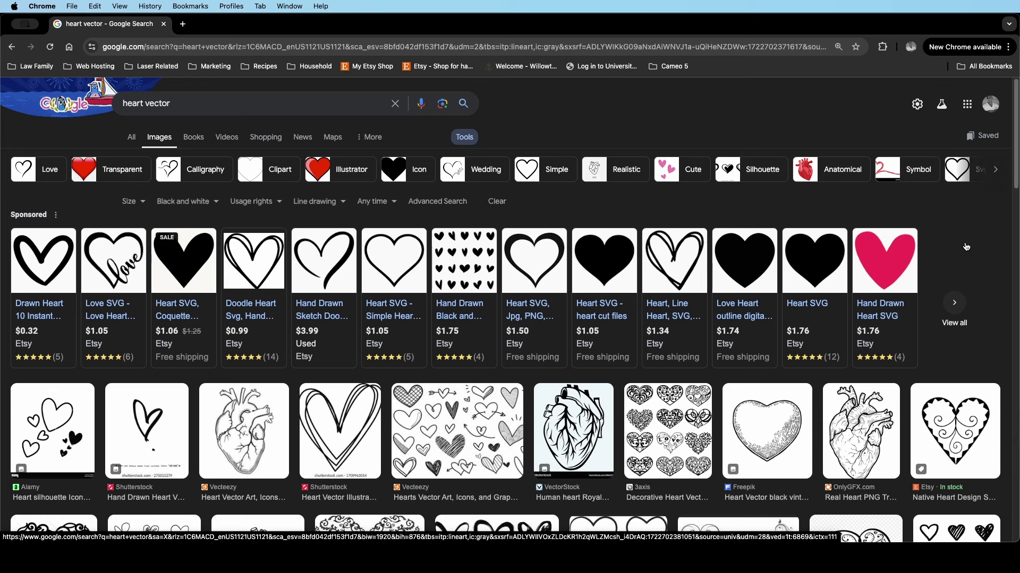
Step: Back on All results, copy the open-outline heart image from its preview
mouse_move(317, 264)
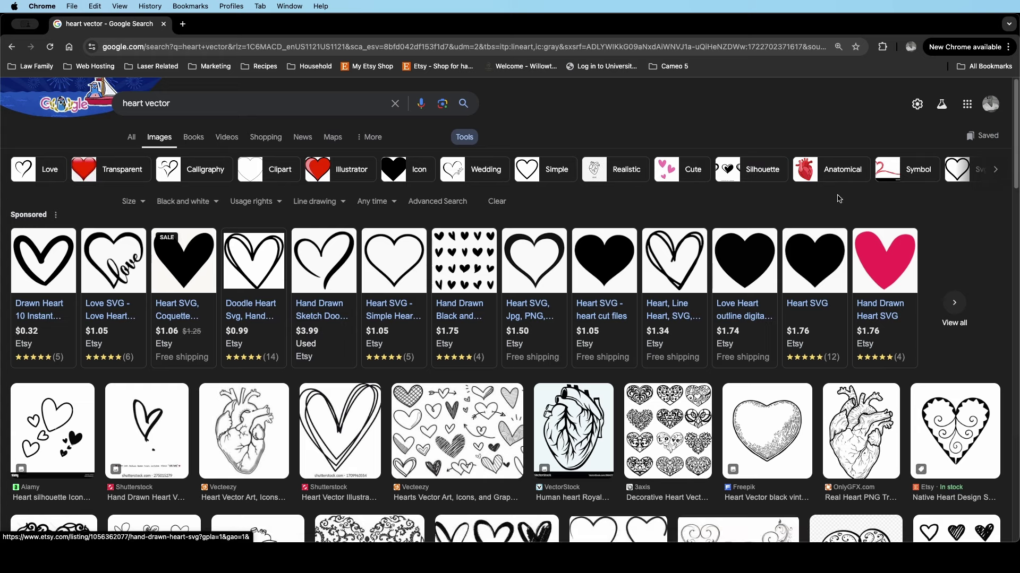
click(134, 140)
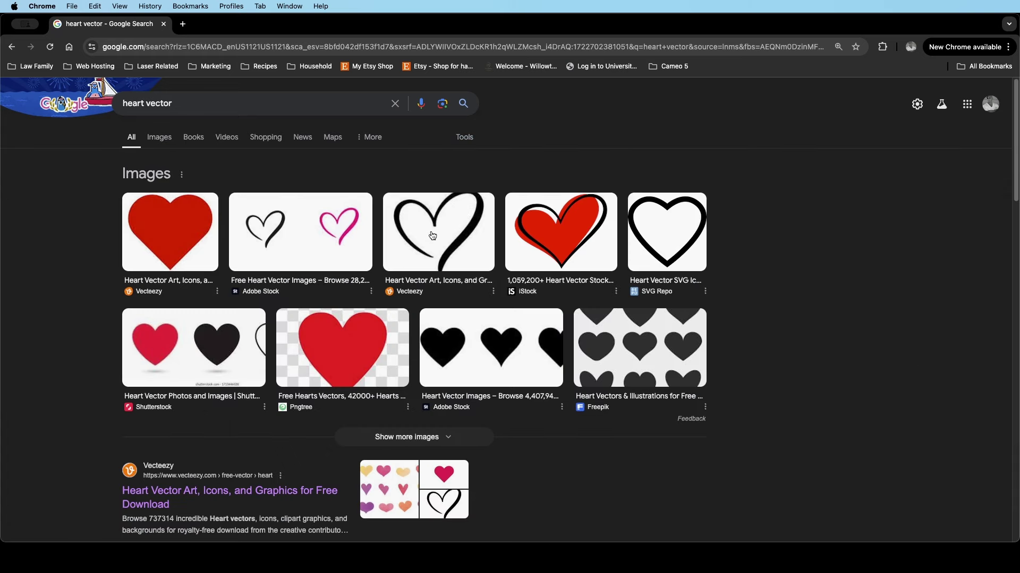
click(432, 236)
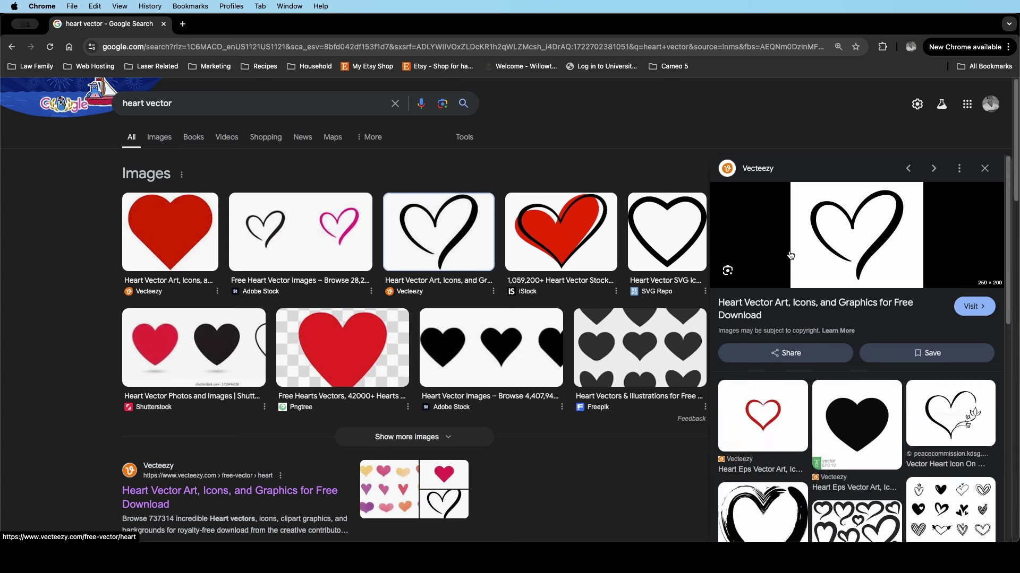
right_click(853, 234)
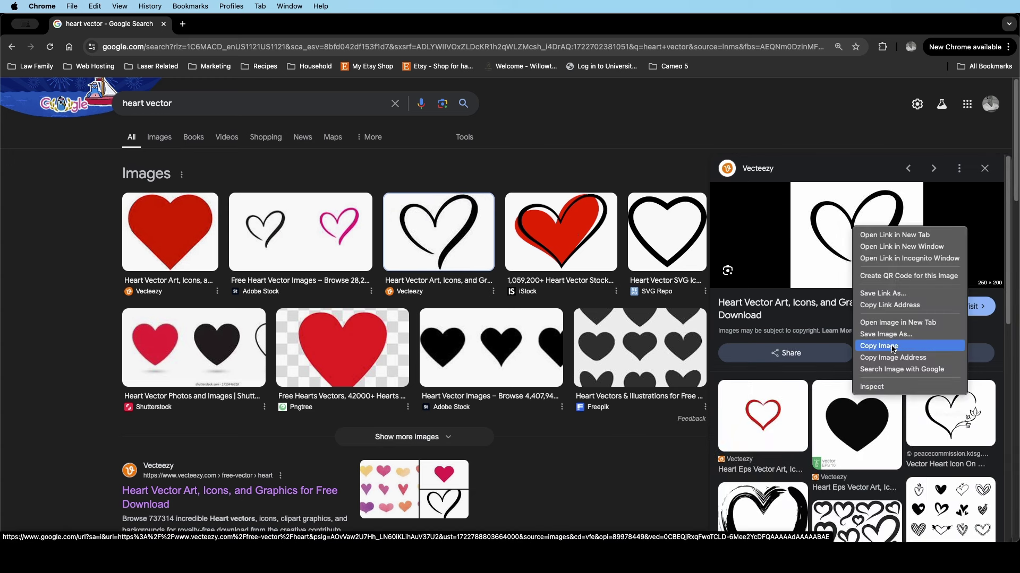
click(894, 347)
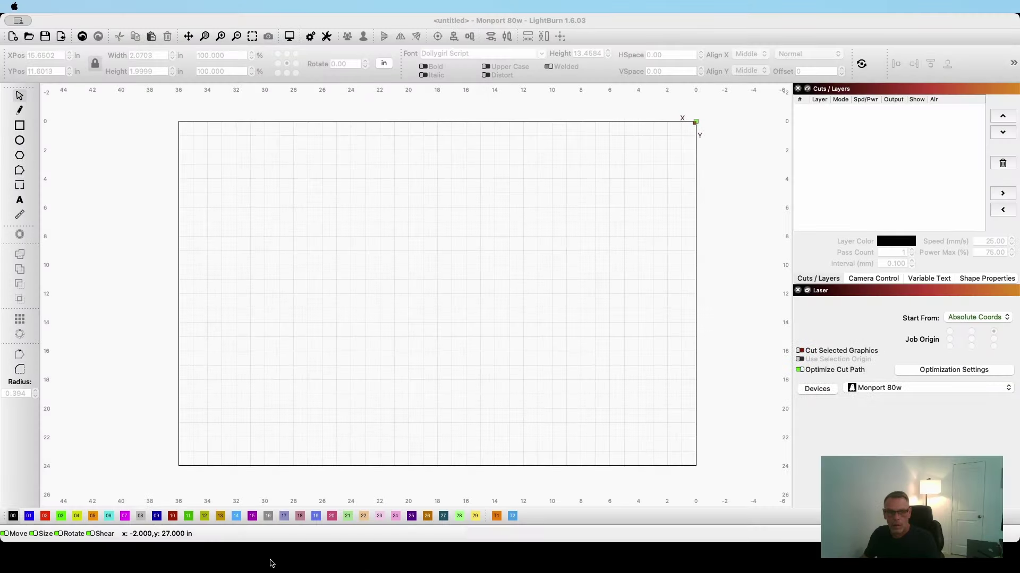
Step: Paste the heart image into LightBurn and enlarge it to about 9.8 × 7.8 in
right_click(402, 246)
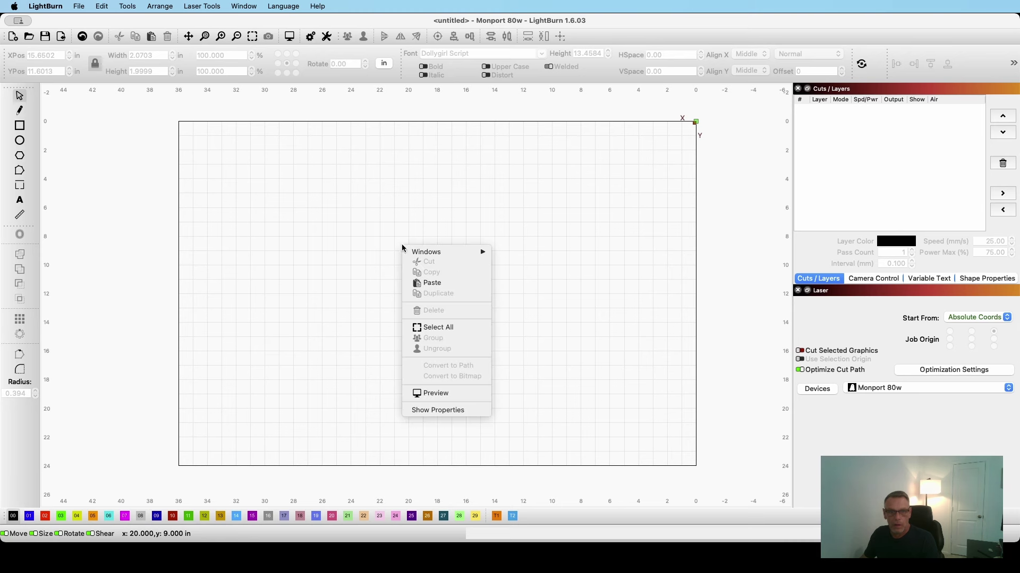
click(453, 284)
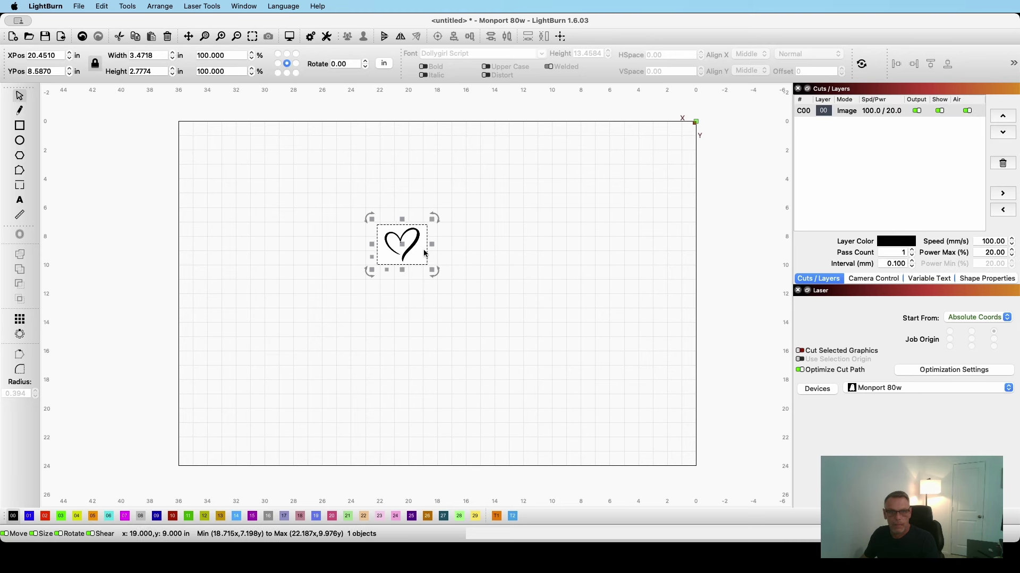
drag(429, 263, 522, 332)
click(611, 316)
click(461, 273)
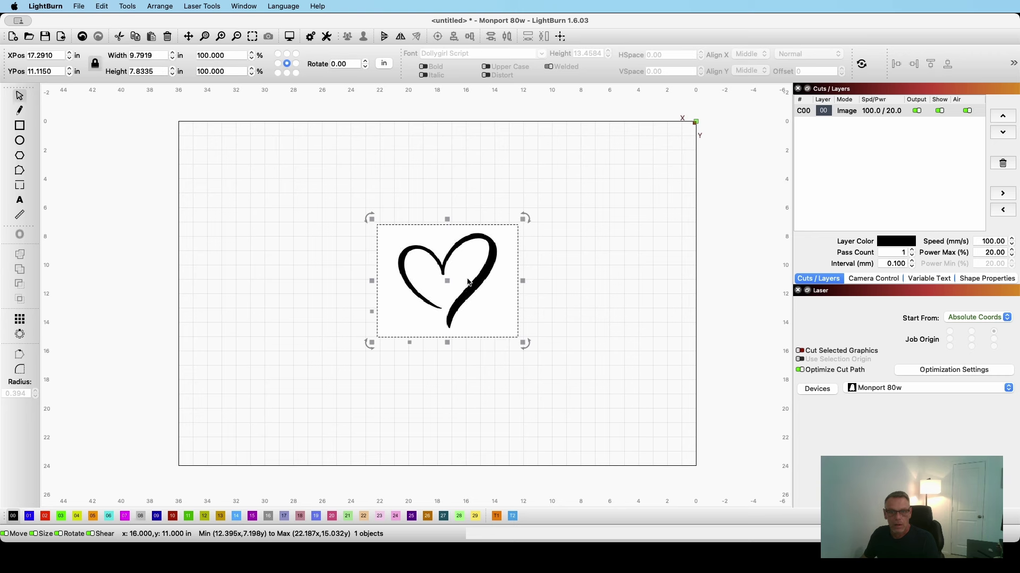
Step: Trace the heart image at threshold 96 with the source image faded
right_click(462, 276)
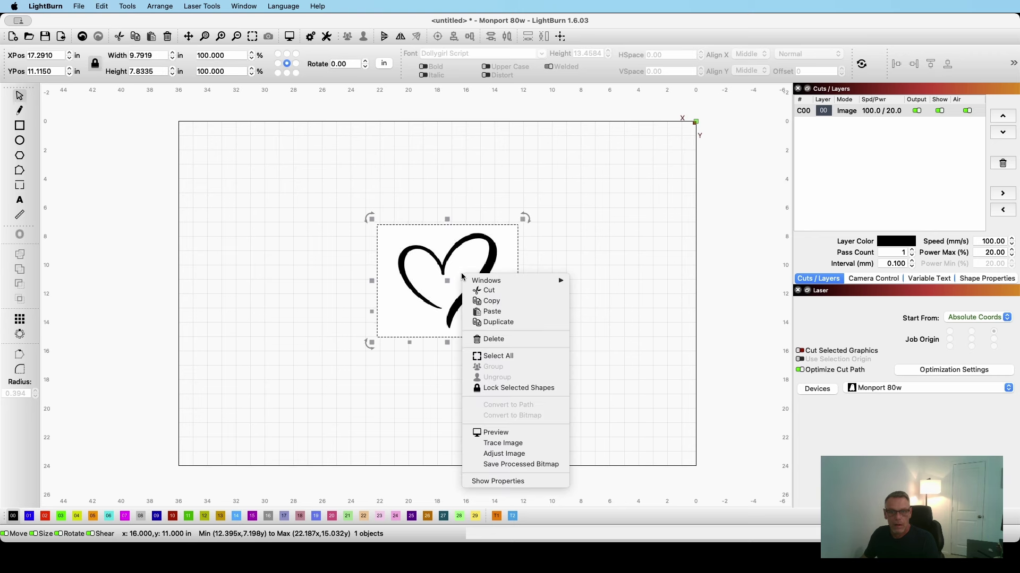
click(527, 443)
drag(460, 108, 409, 116)
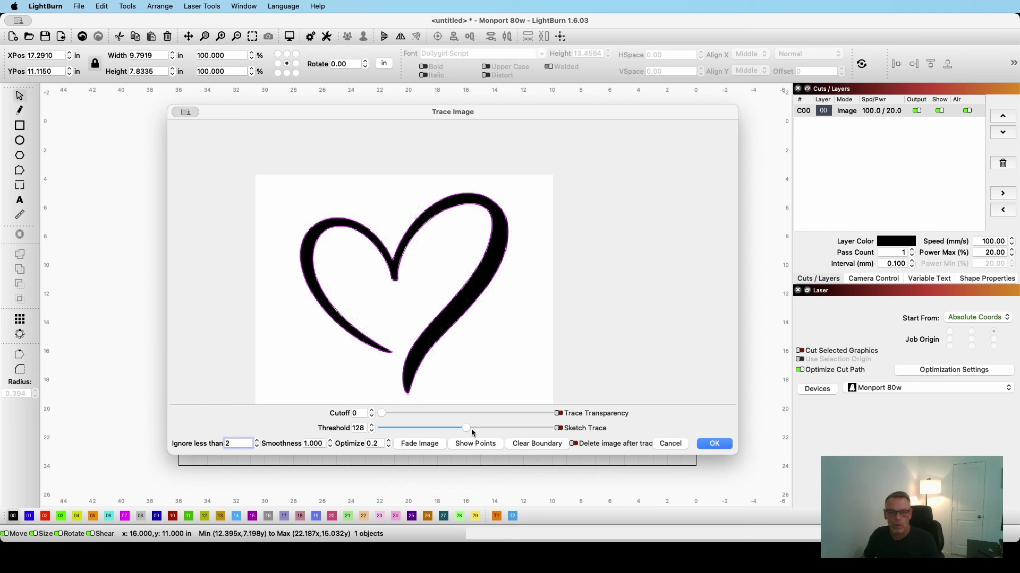
mouse_move(466, 431)
mouse_down()
mouse_move(543, 425)
mouse_move(480, 425)
mouse_up()
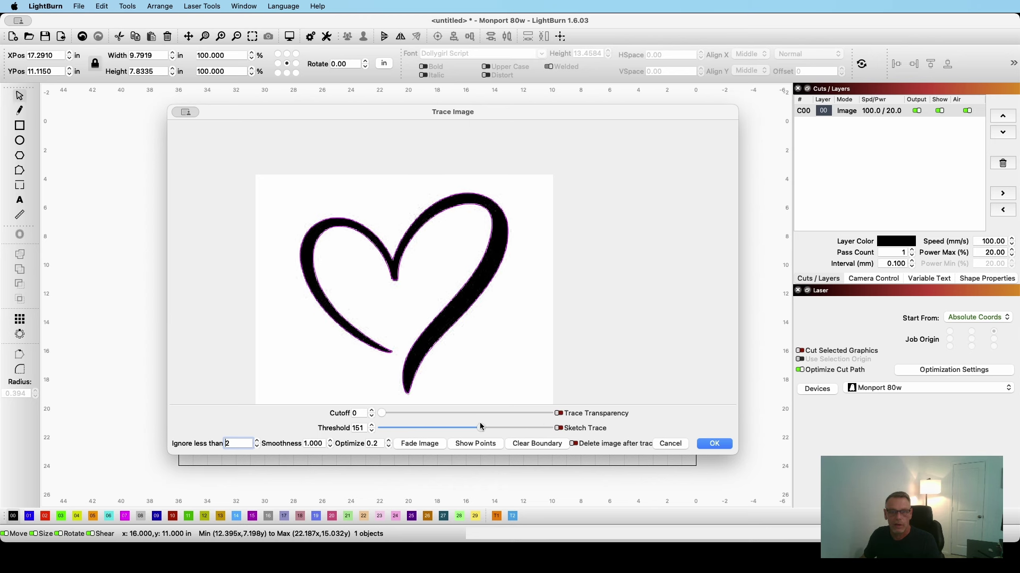
click(417, 445)
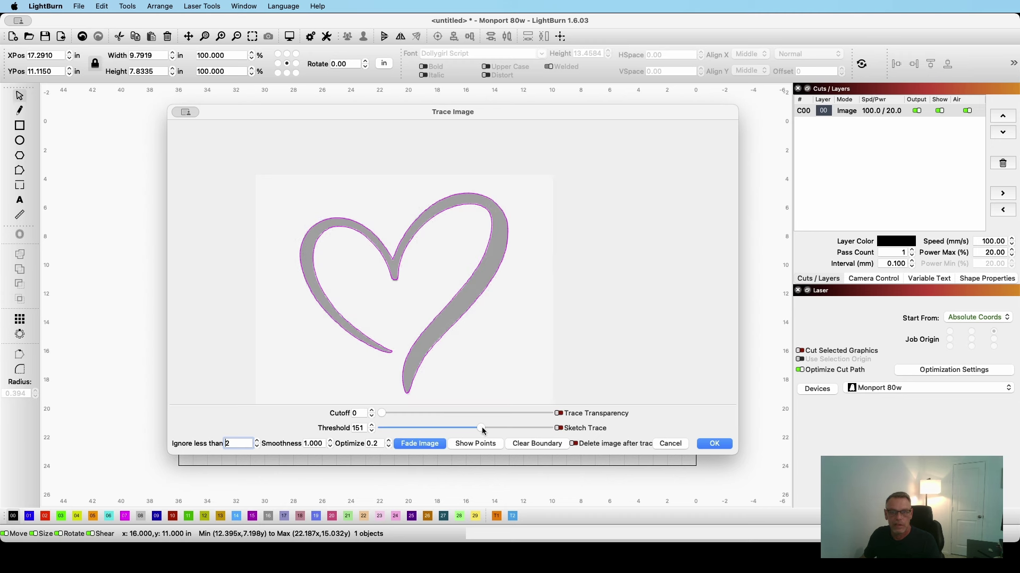
drag(482, 432, 446, 430)
scroll(449, 242, down, 1)
scroll(450, 240, up, 5)
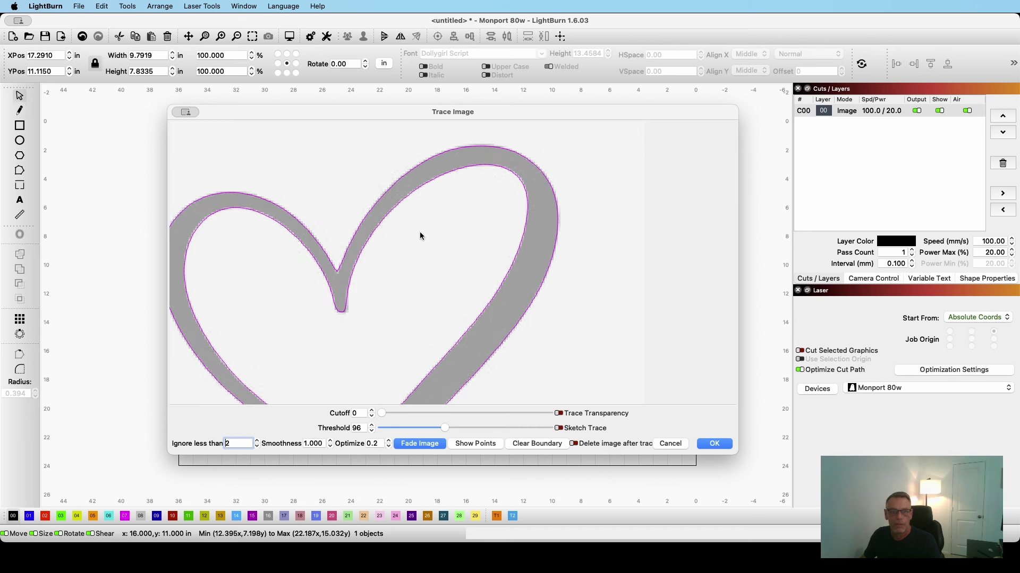
scroll(420, 234, up, 1)
scroll(420, 234, down, 3)
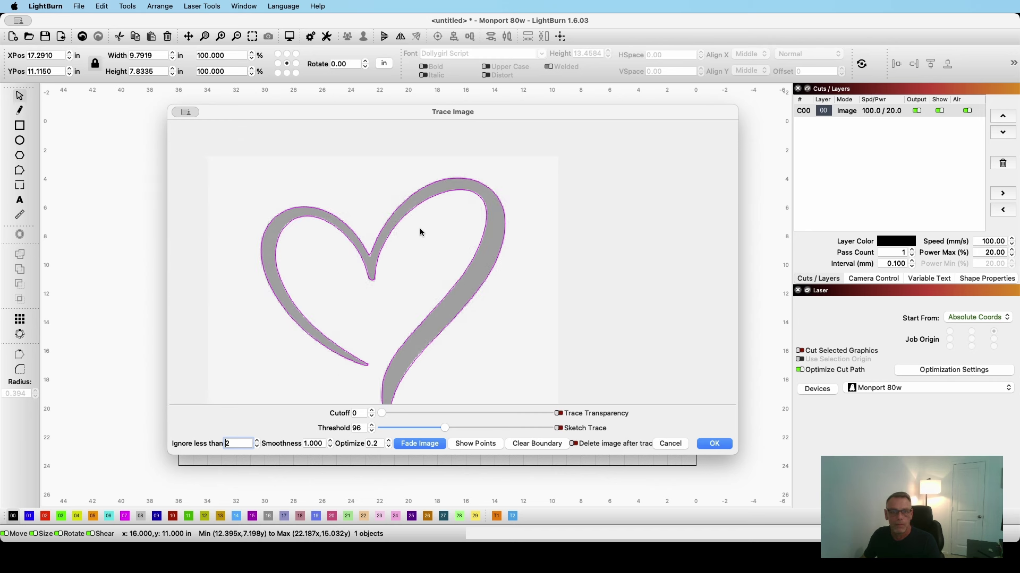
Step: Accept the trace, move the source image aside, and disable and hide its layer
click(711, 445)
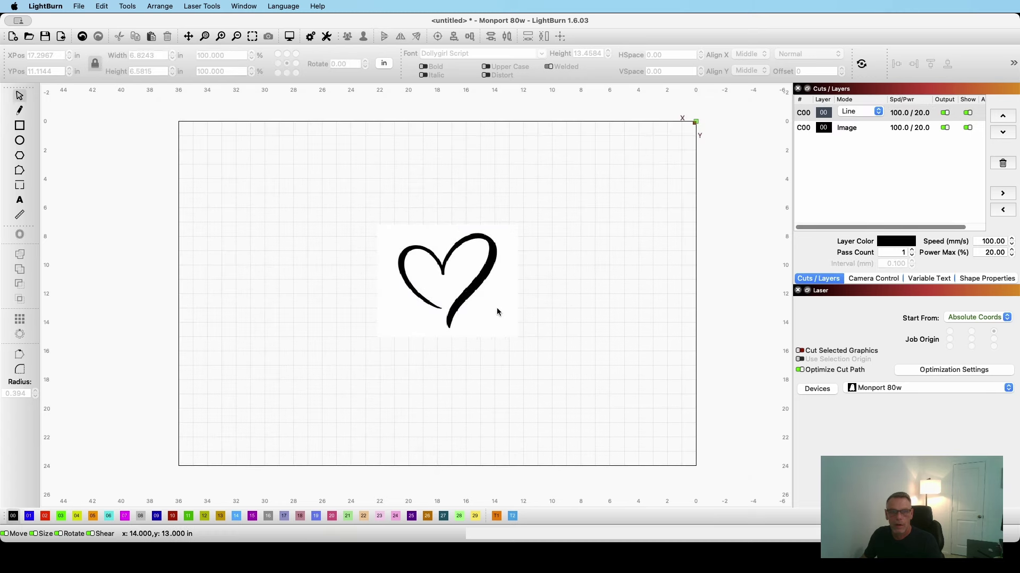
mouse_move(497, 312)
mouse_down()
mouse_move(364, 313)
mouse_move(250, 278)
mouse_move(152, 266)
mouse_up()
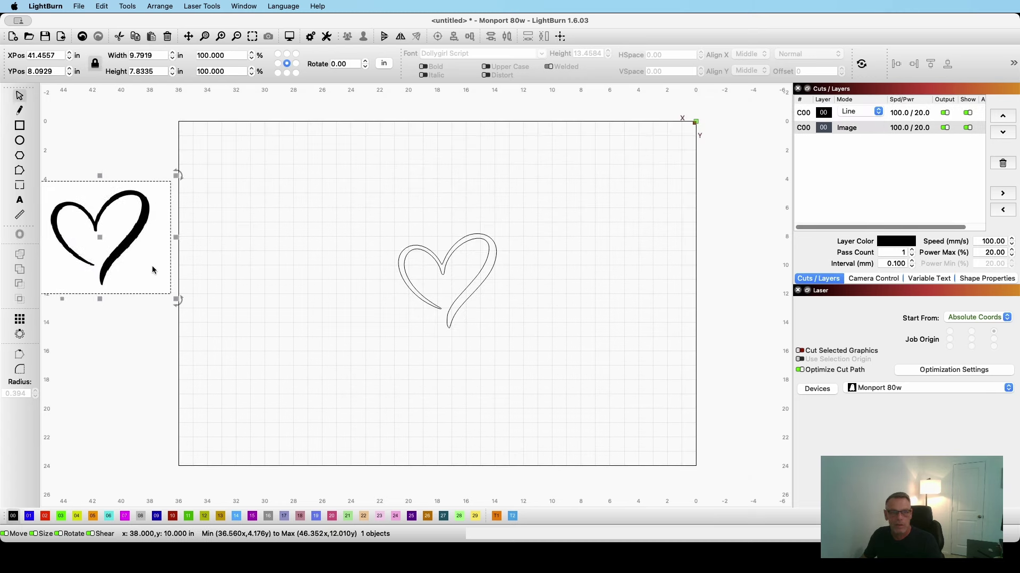
click(945, 128)
click(967, 127)
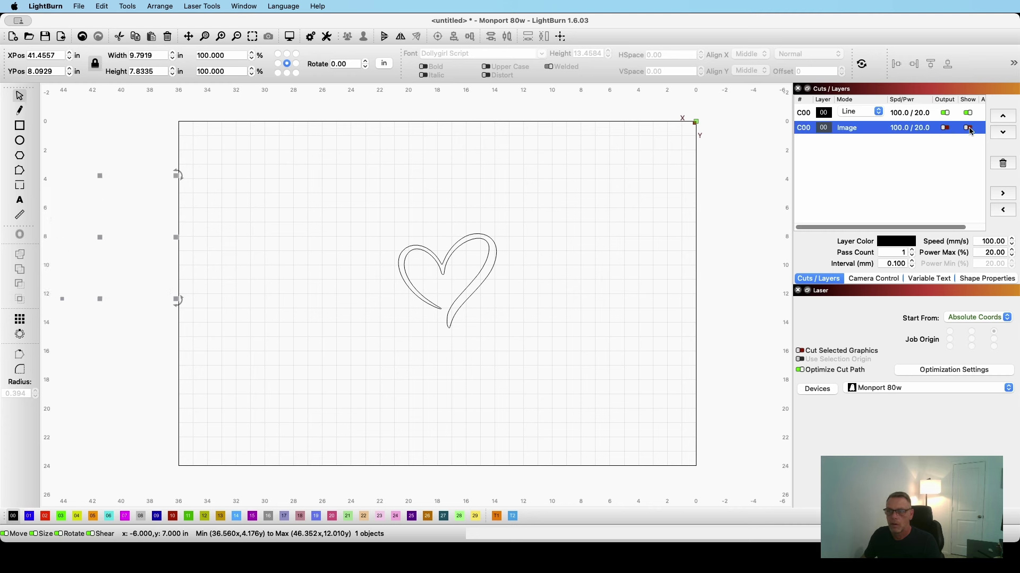
click(264, 564)
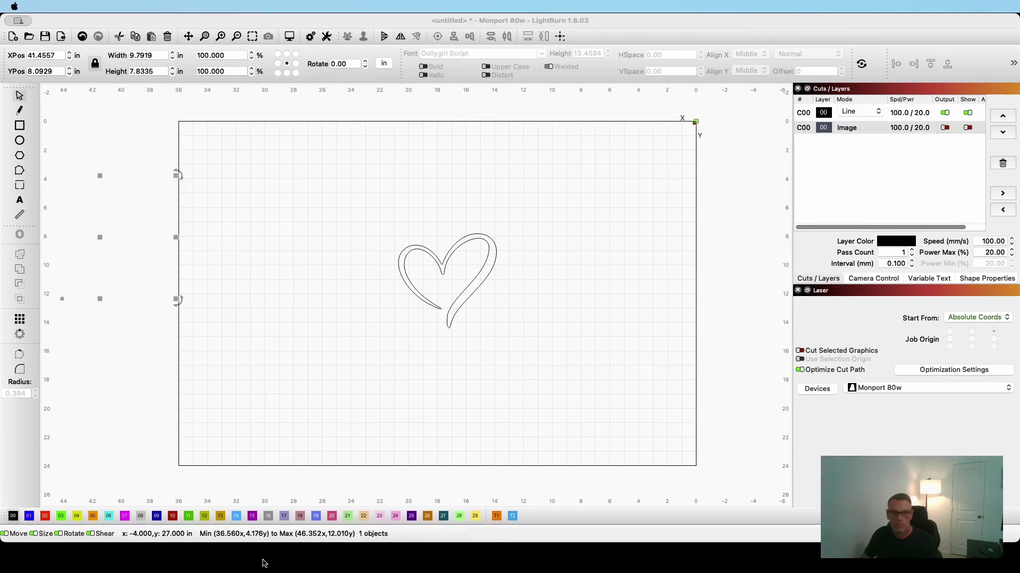
Step: Enlarge the traced heart to about 14.73 × 14.21 in and shift it up-left
click(464, 332)
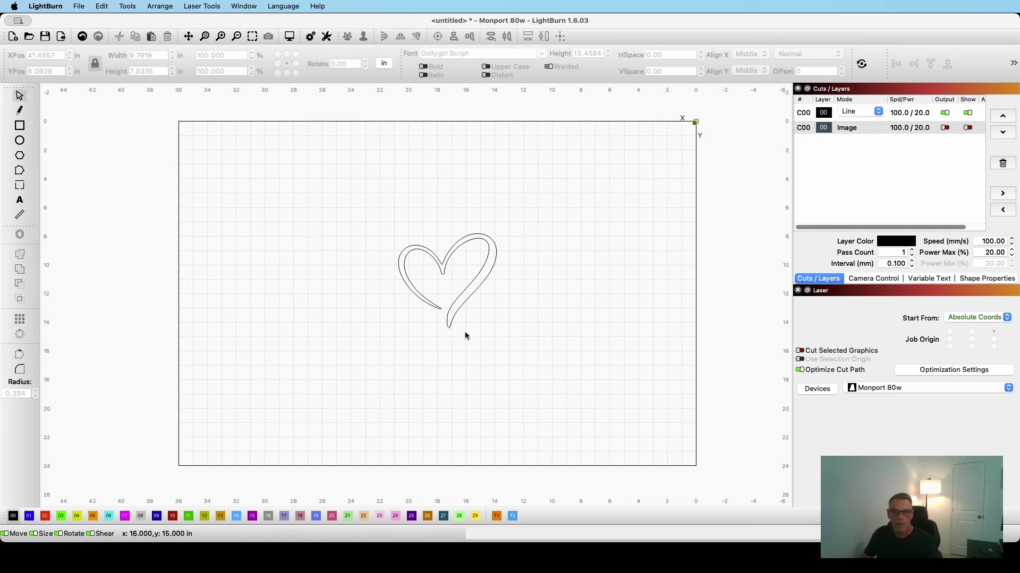
drag(506, 323, 358, 213)
drag(502, 334, 578, 382)
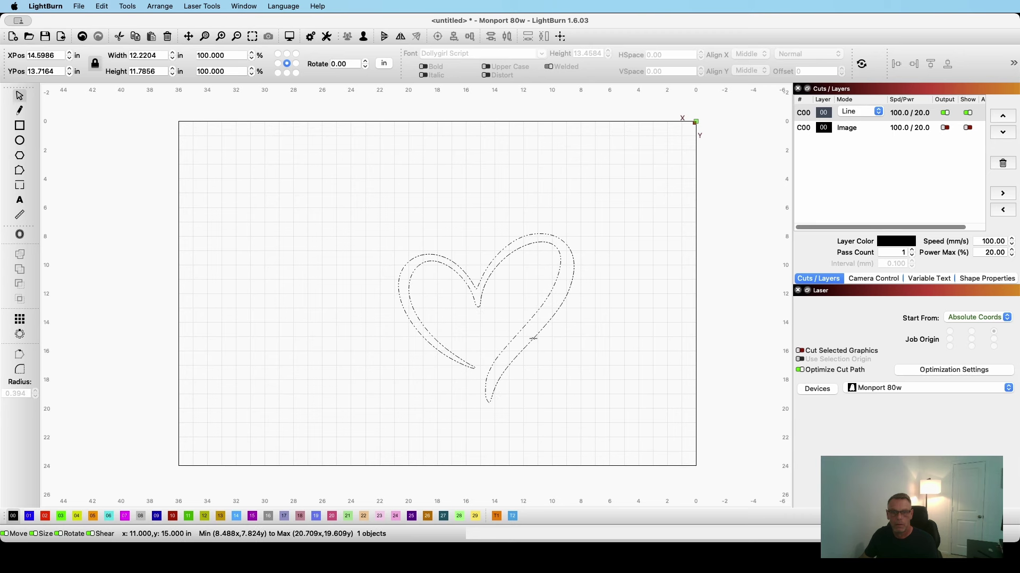
drag(533, 338, 466, 294)
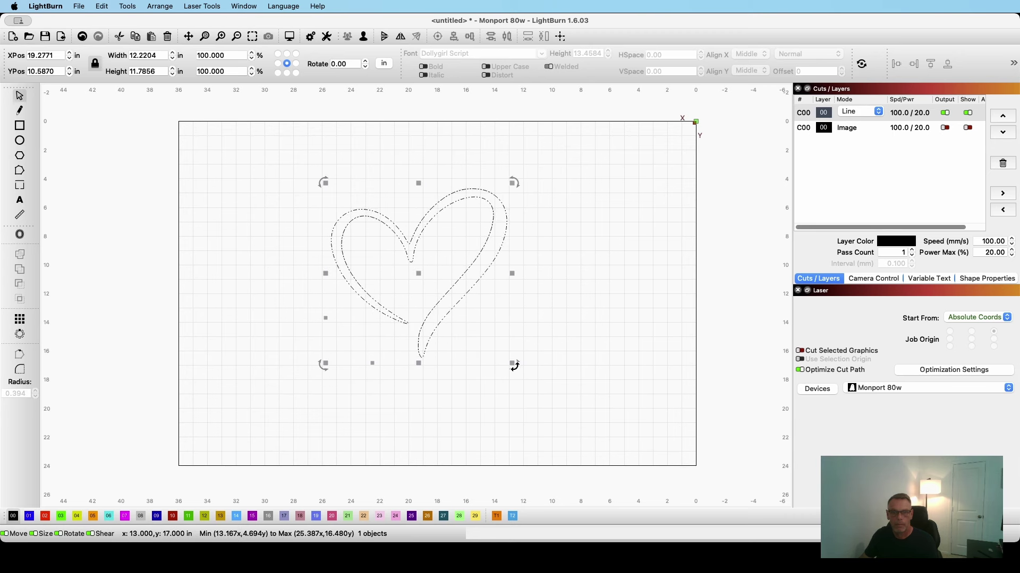
drag(513, 365, 549, 390)
click(611, 368)
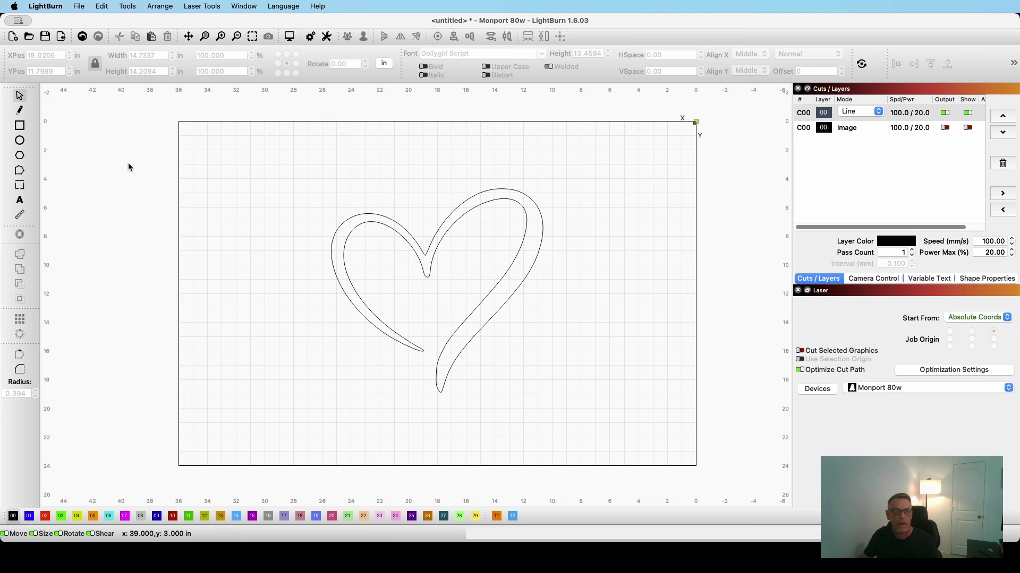
Step: Draw a 1.0 × 6.5 in bar and a 3.66 × 0.89 in crossbar, V-centre aligned into a cross
click(20, 126)
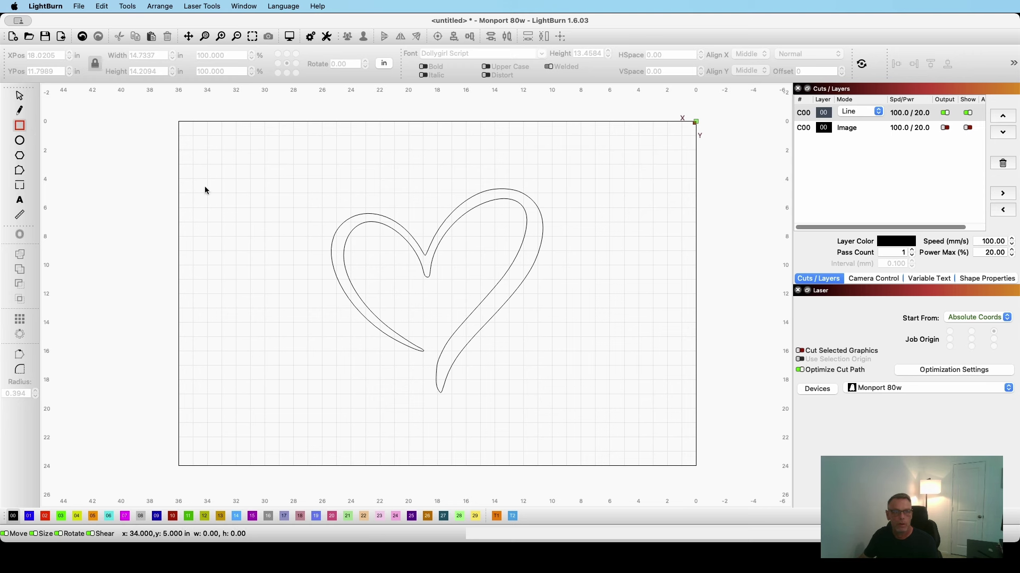
drag(235, 193, 251, 287)
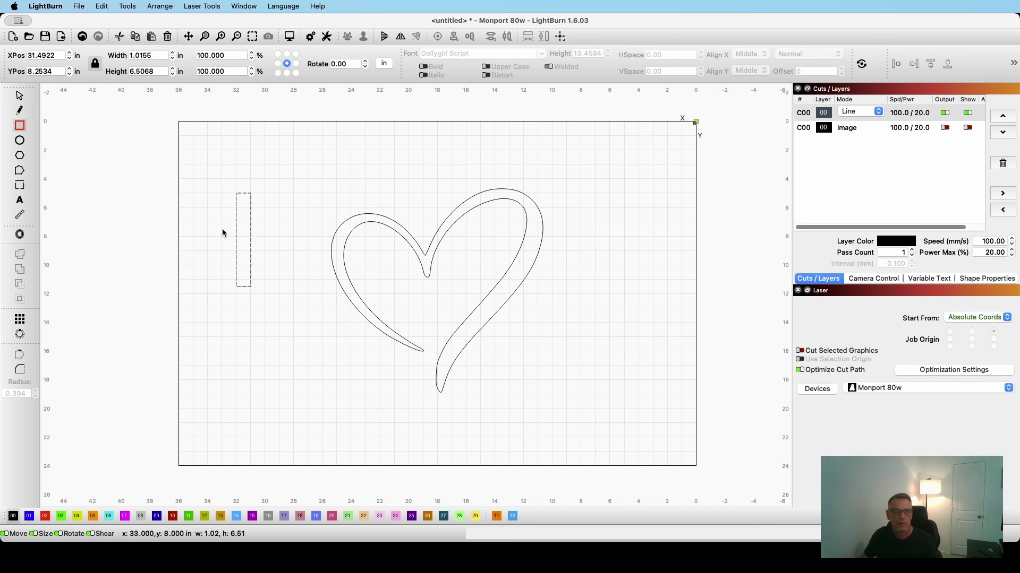
drag(216, 218, 269, 229)
click(23, 97)
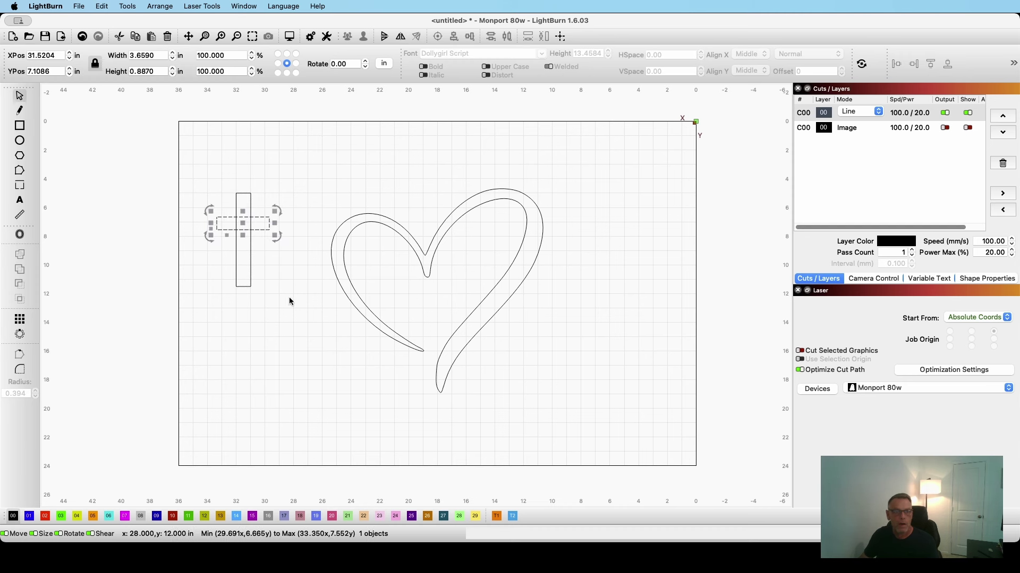
drag(280, 301, 202, 148)
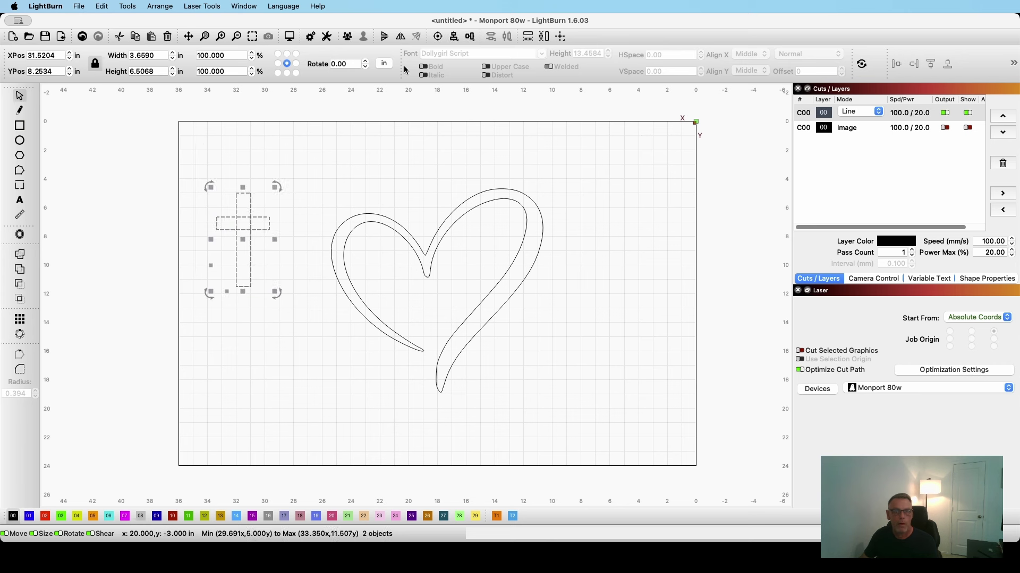
click(453, 40)
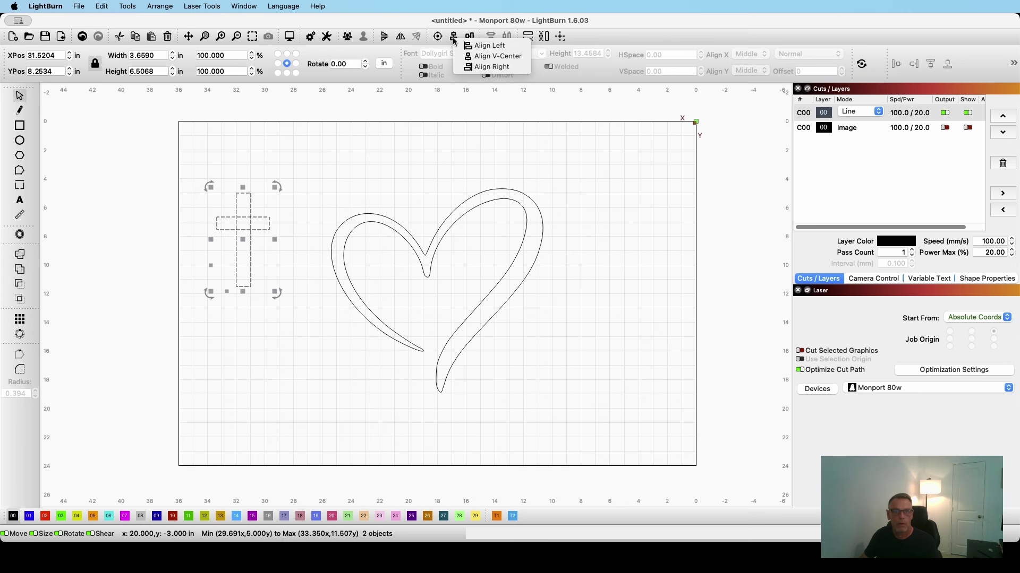
click(513, 58)
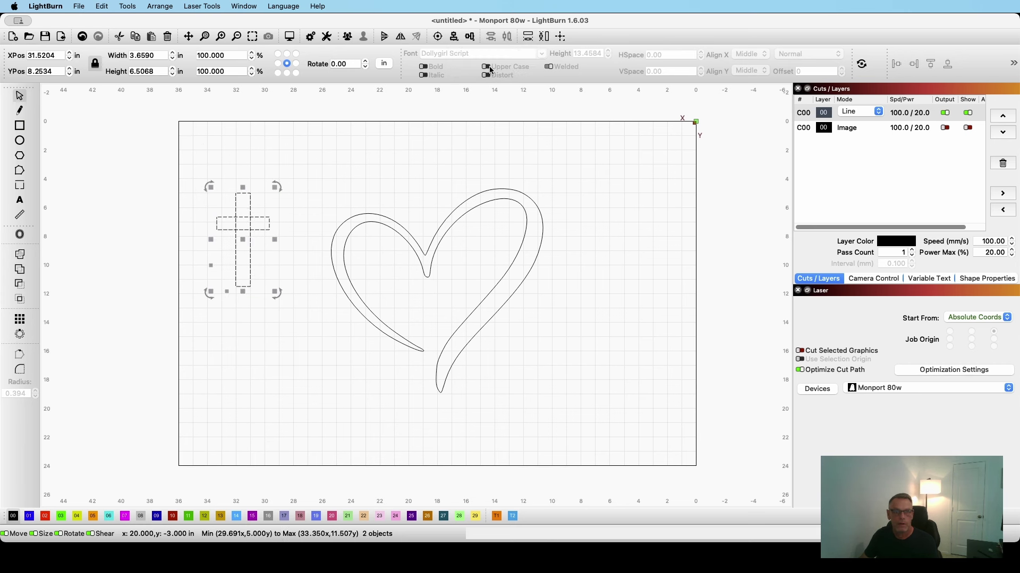
Step: Weld the two rectangles into one cross and move it into the heart's left lobe
click(21, 257)
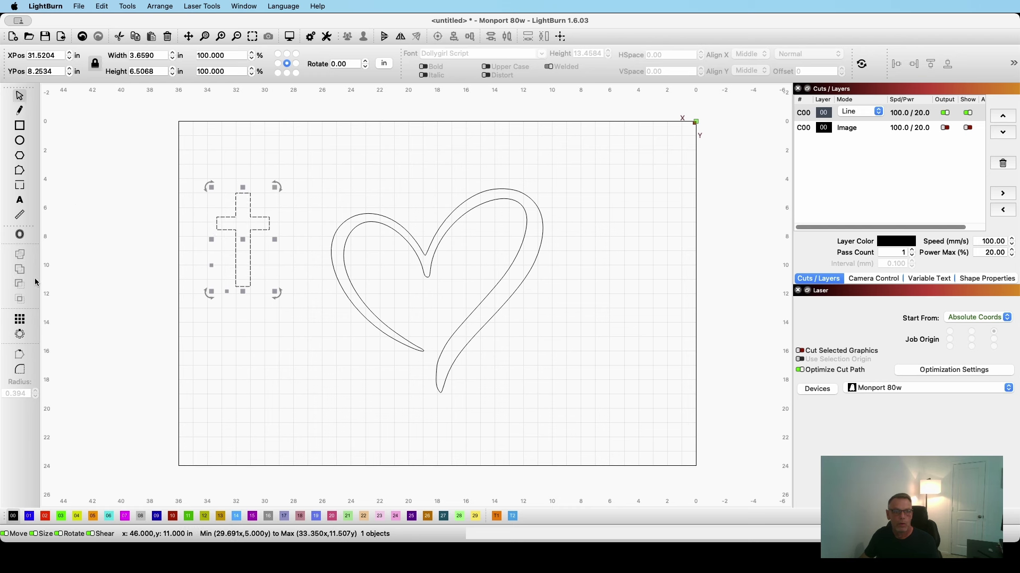
click(263, 332)
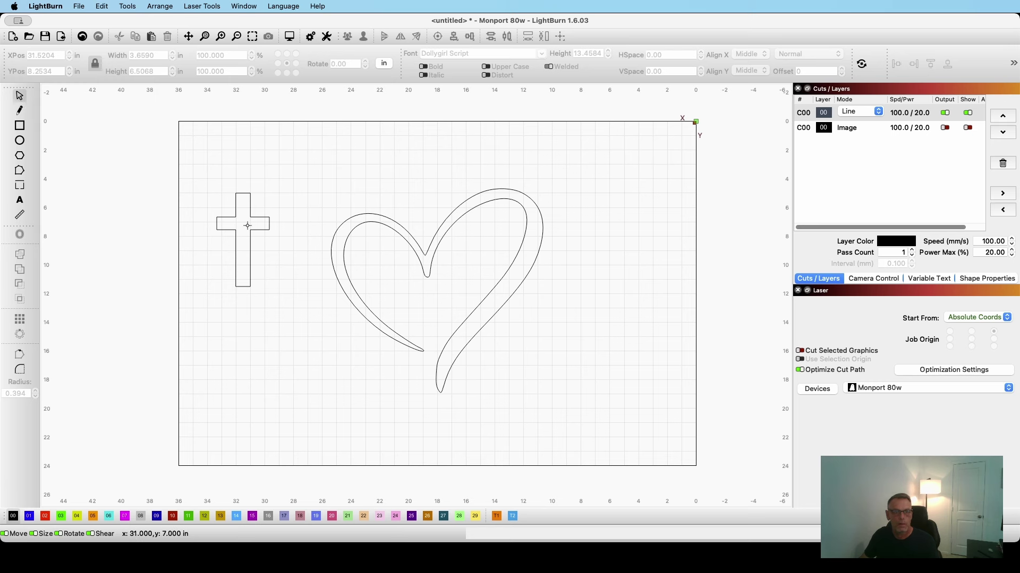
drag(253, 232, 380, 261)
scroll(376, 254, down, 1)
scroll(376, 254, up, 6)
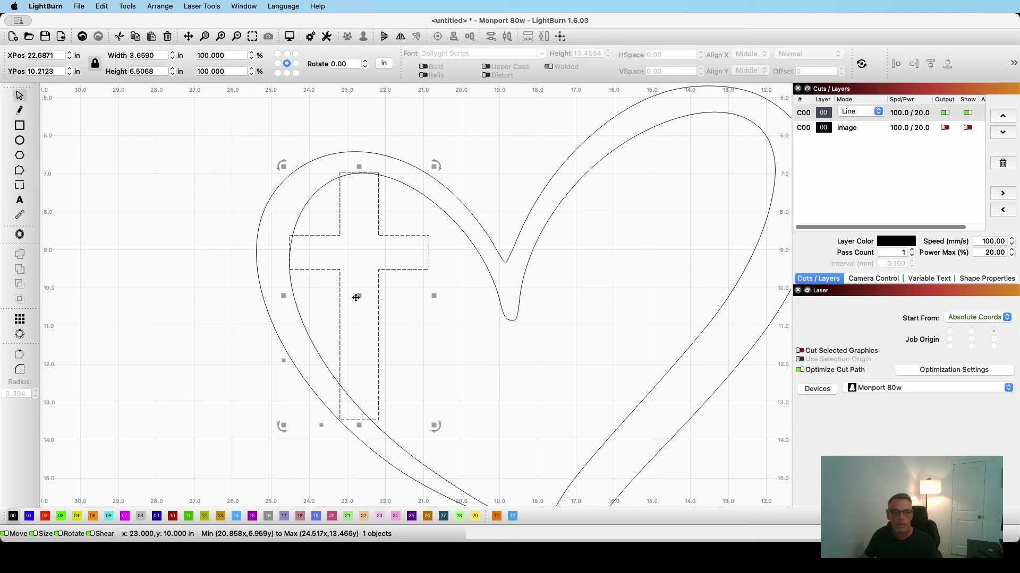
drag(359, 298, 354, 290)
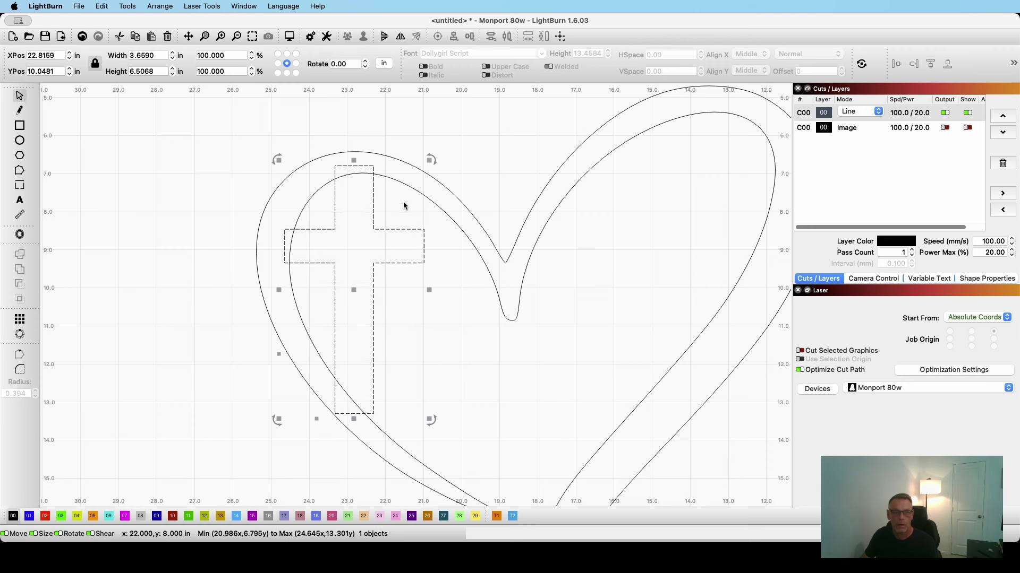
click(499, 212)
Step: Select the heart and cross together and weld them into one 14.73 × 14.21 in outline
click(692, 342)
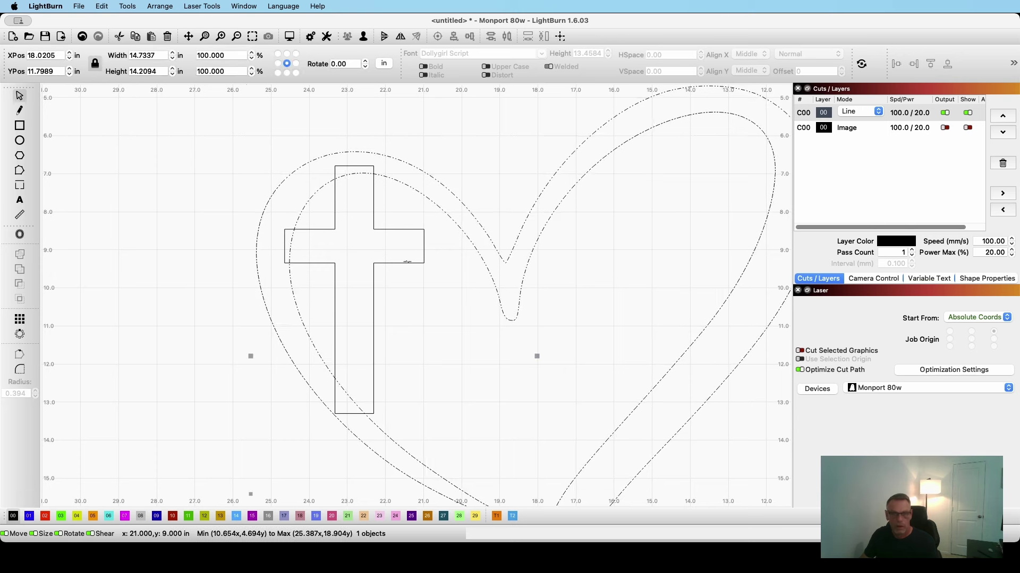
shift+click(408, 261)
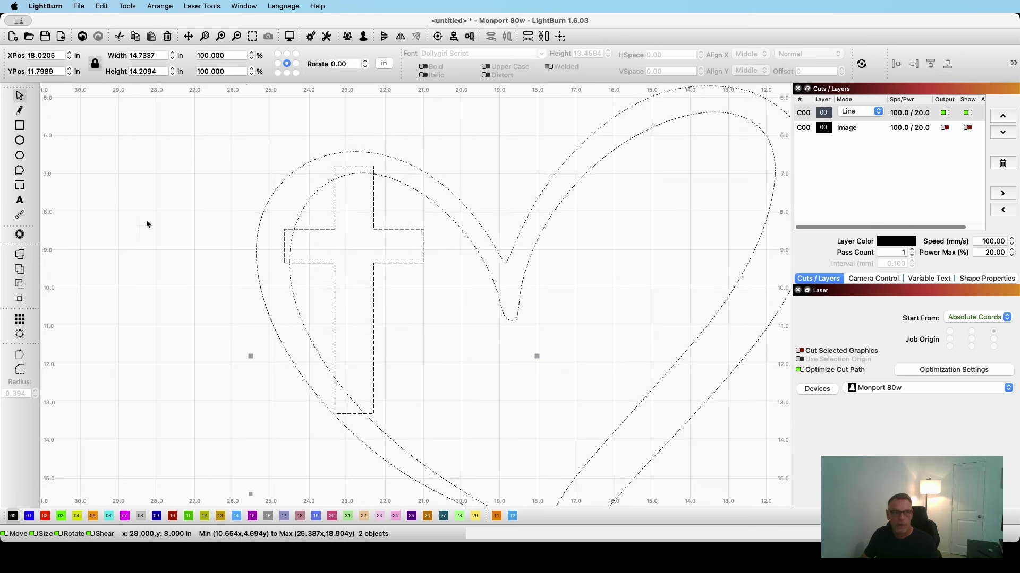
click(22, 257)
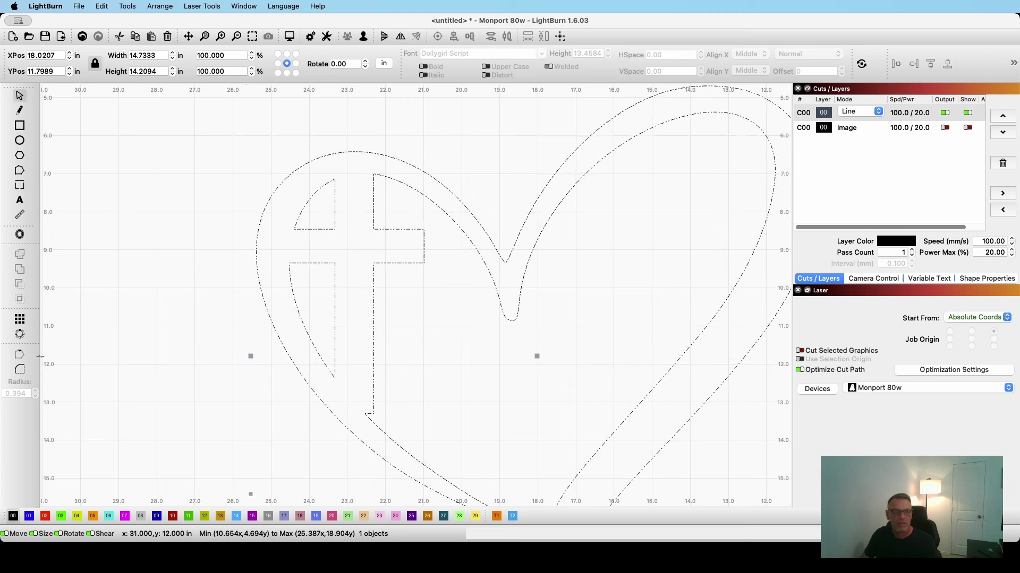
Step: Set the corner rounding radius to 0.15
click(426, 329)
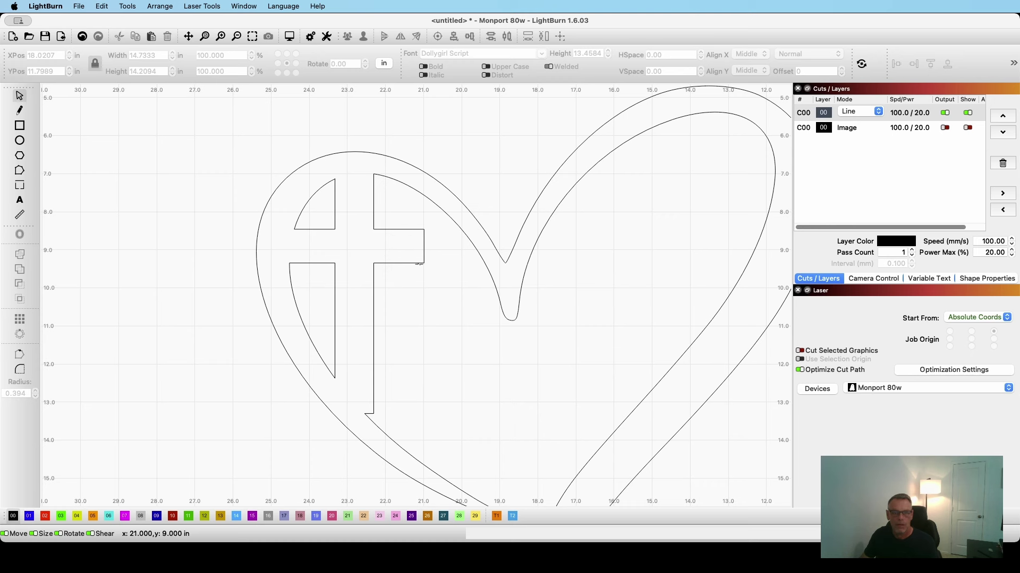
click(20, 371)
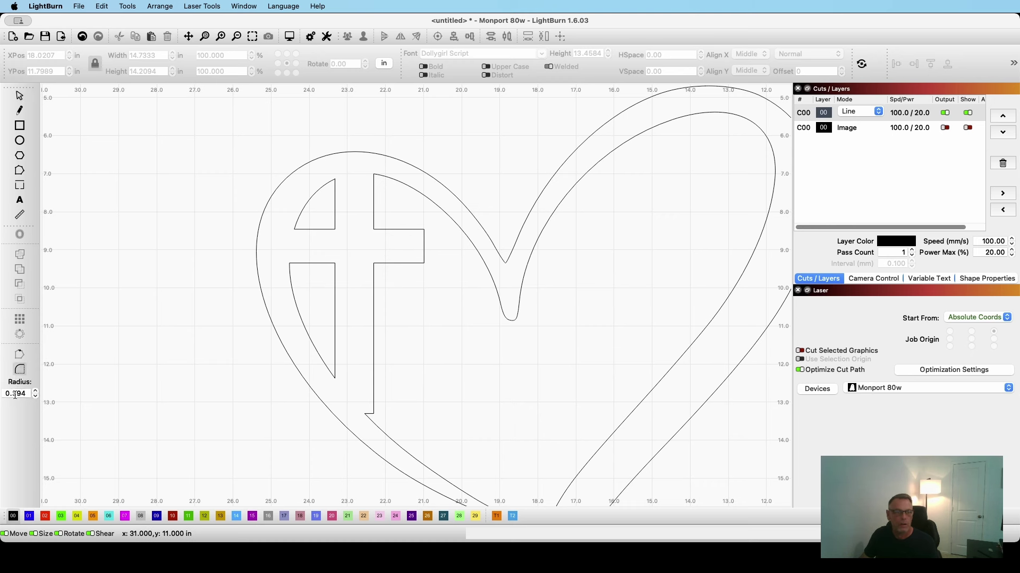
click(19, 394)
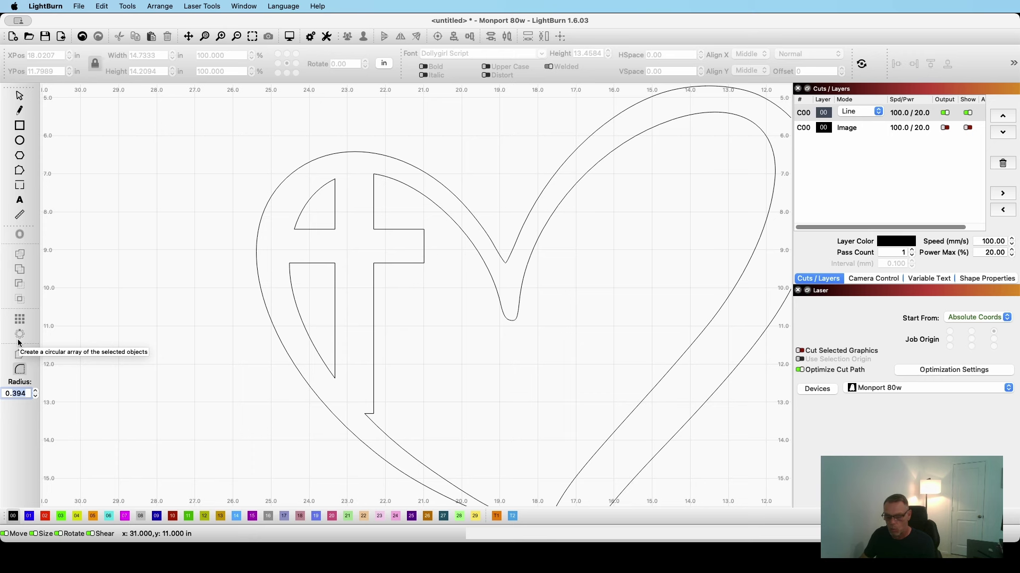
text(0.15)
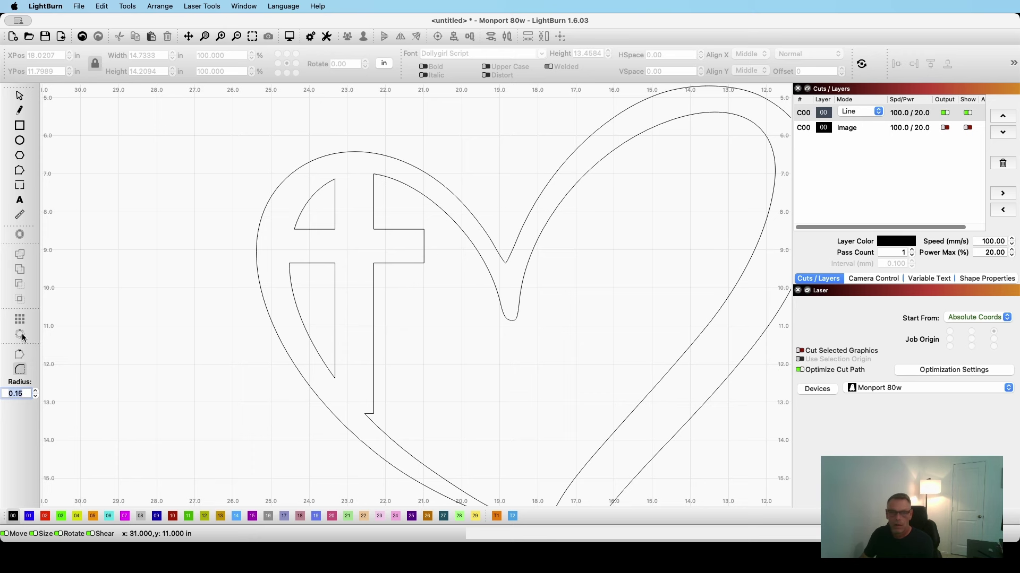
scroll(405, 314, up, 2)
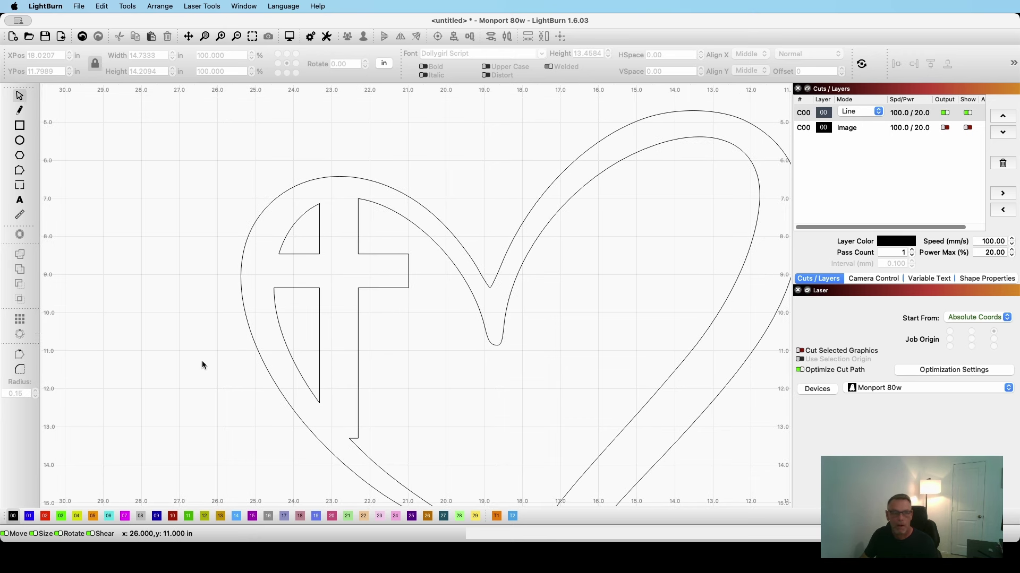
click(429, 239)
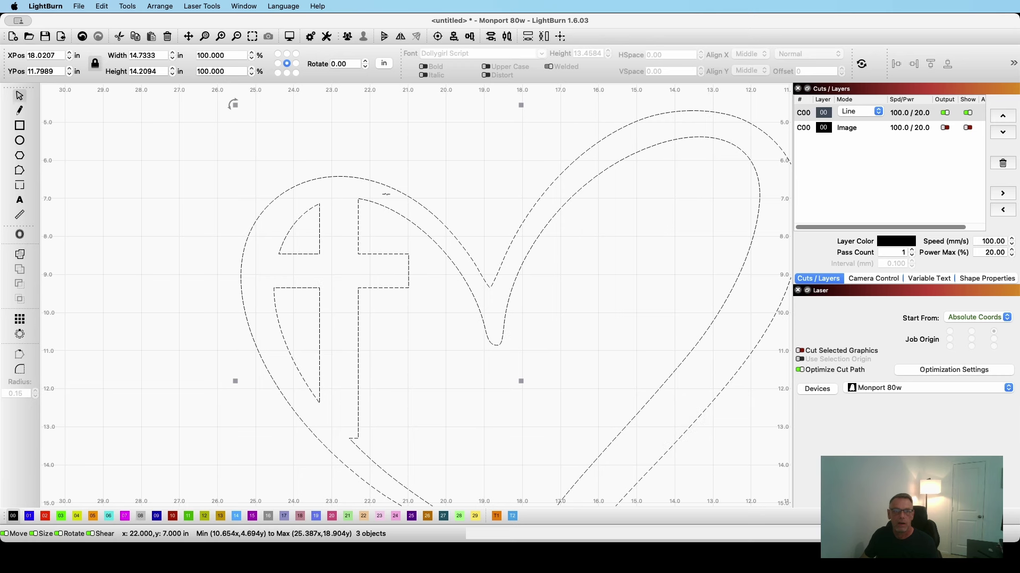
click(375, 312)
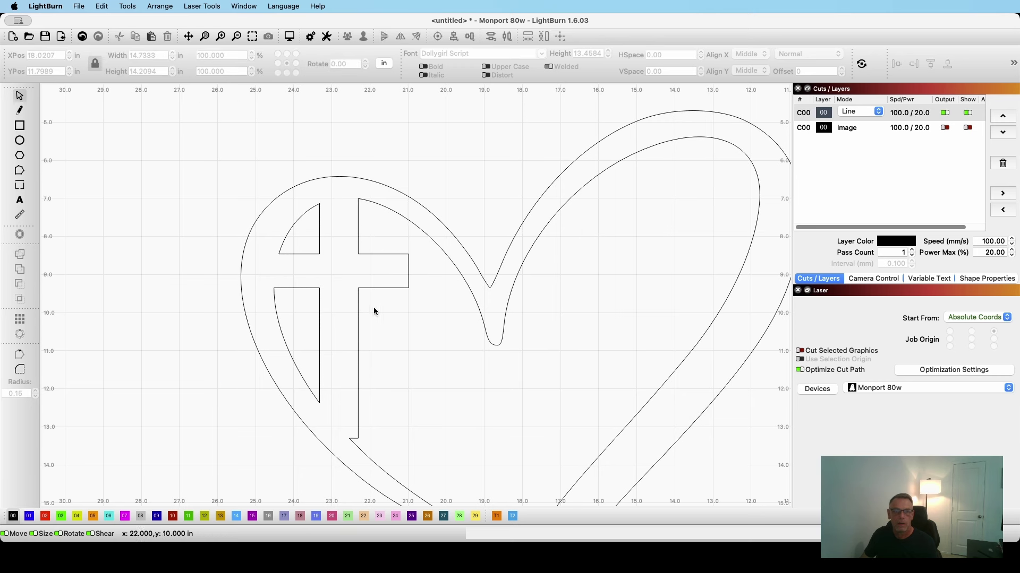
Step: Round the upper-right and lower-right corners of the cross's crossbar
click(21, 373)
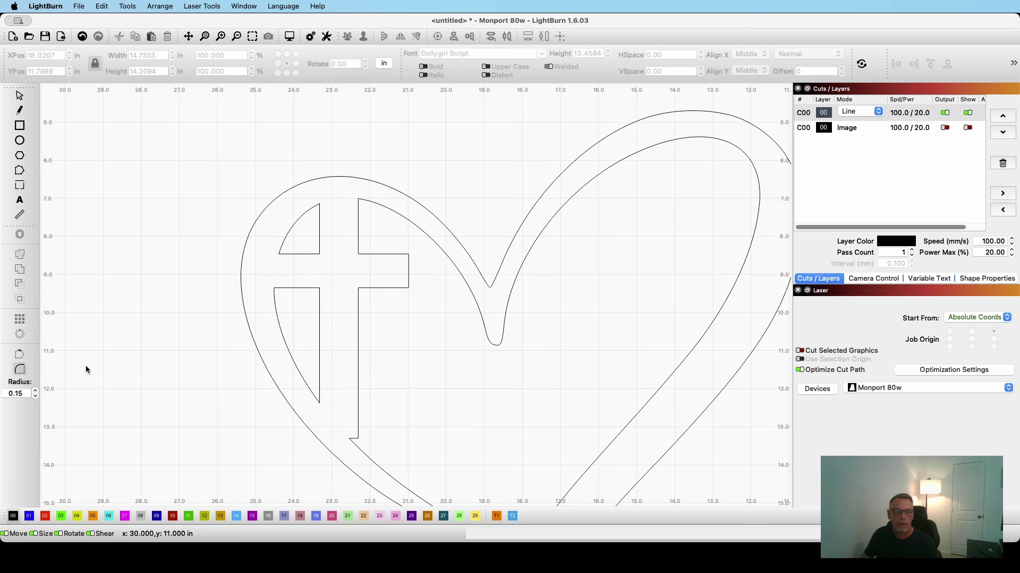
click(408, 288)
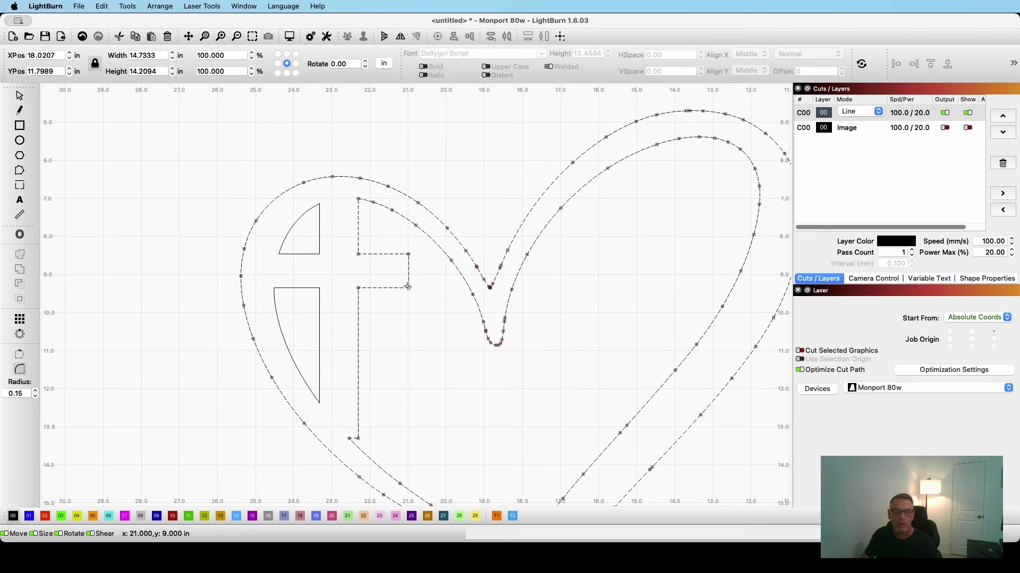
click(408, 255)
click(409, 287)
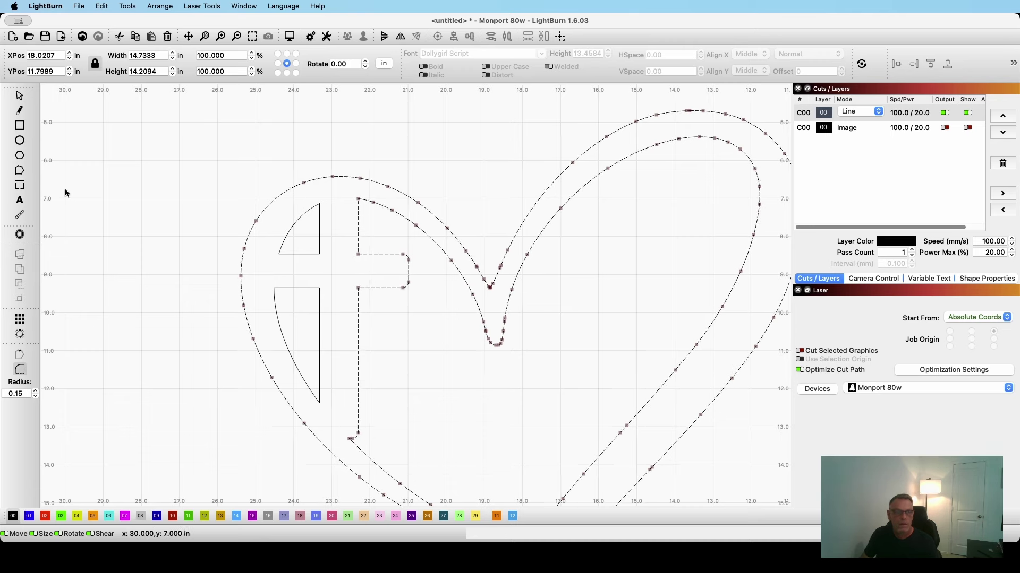
click(19, 97)
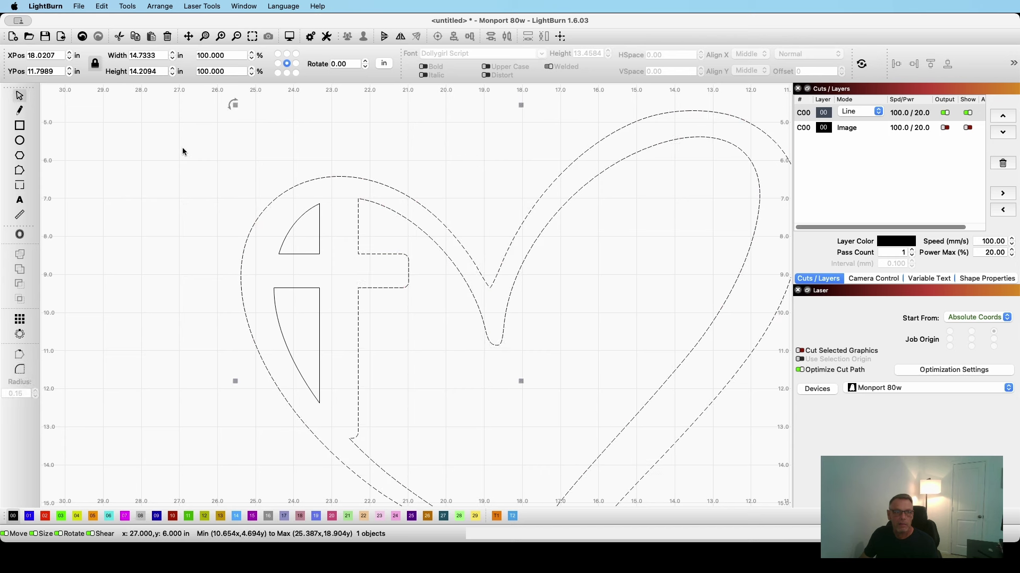
click(386, 346)
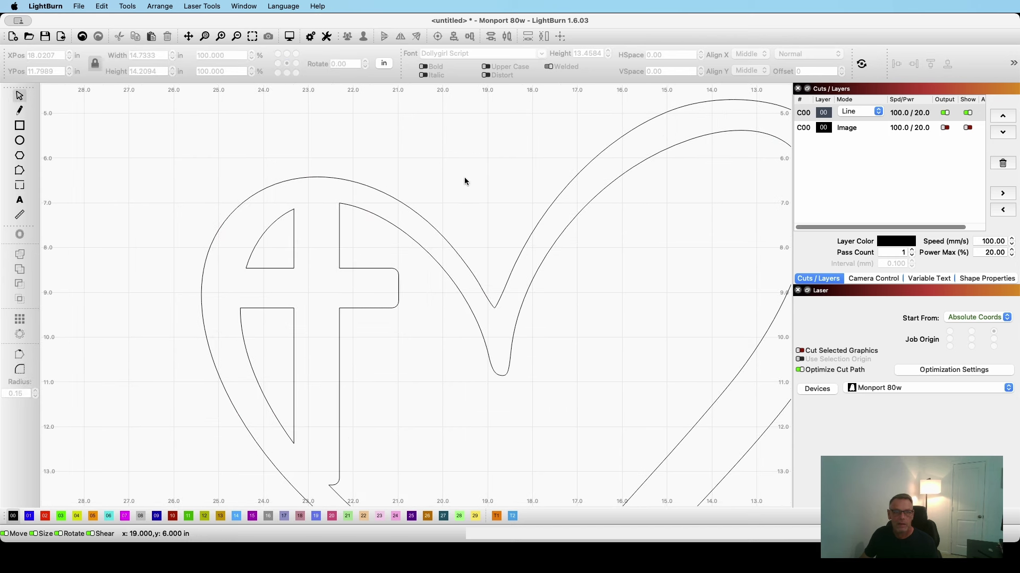
scroll(464, 176, down, 2)
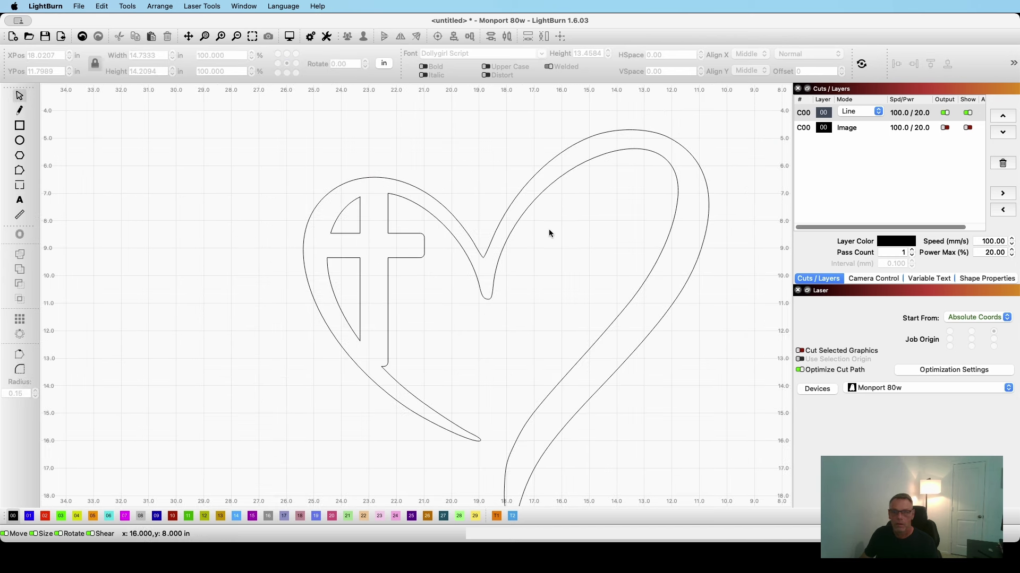
scroll(546, 230, down, 1)
drag(655, 468, 331, 147)
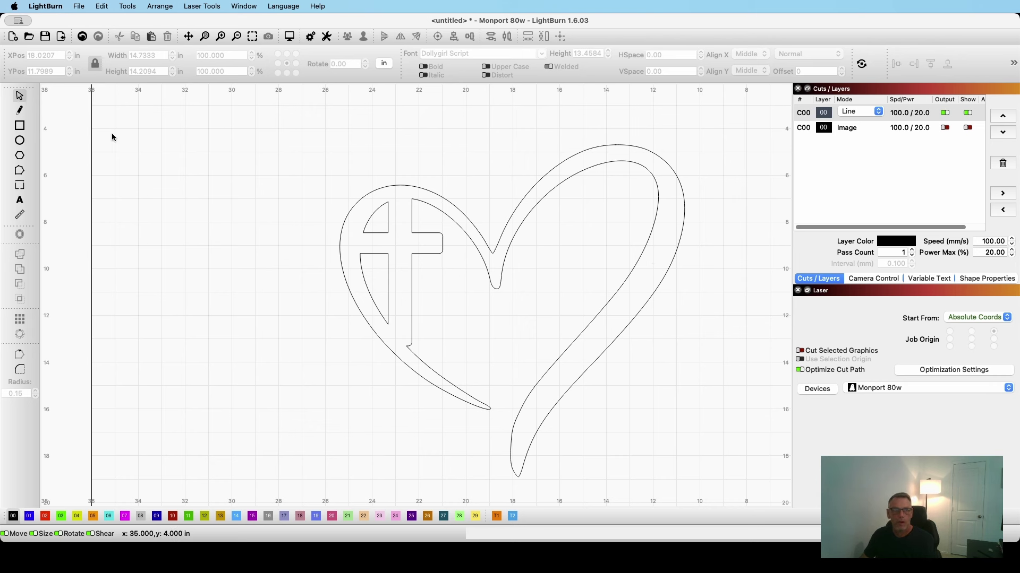
Step: Draw a small 0.4767-inch circle near the heart's top-right edge
click(23, 144)
mouse_move(228, 185)
mouse_down()
mouse_move(237, 197)
mouse_move(232, 186)
mouse_move(648, 216)
mouse_move(670, 202)
mouse_move(596, 212)
mouse_move(520, 201)
mouse_move(603, 154)
mouse_move(658, 166)
mouse_move(671, 198)
mouse_up()
click(21, 96)
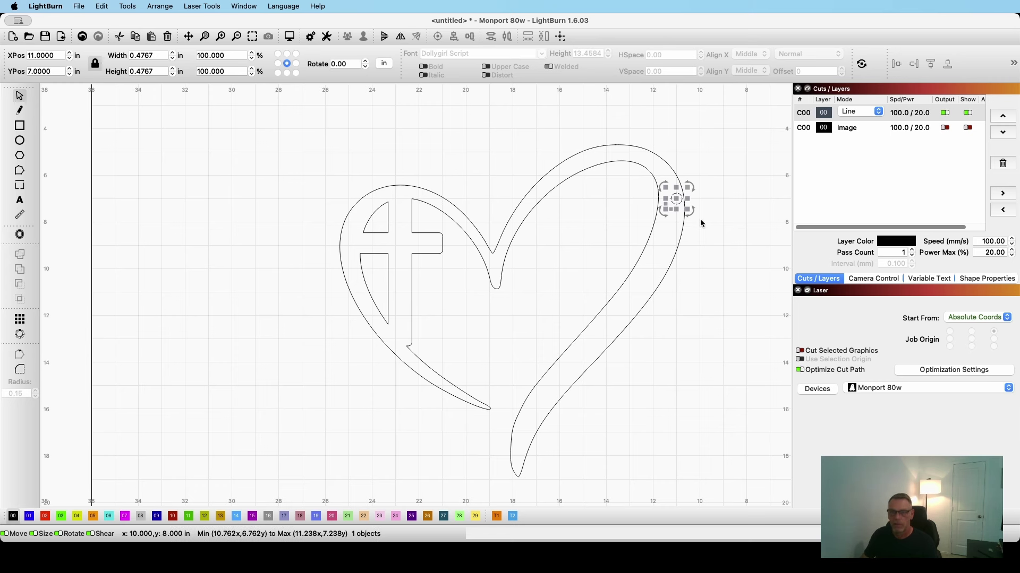
Step: Position the circle inside the heart's upper-right band
scroll(700, 221, up, 5)
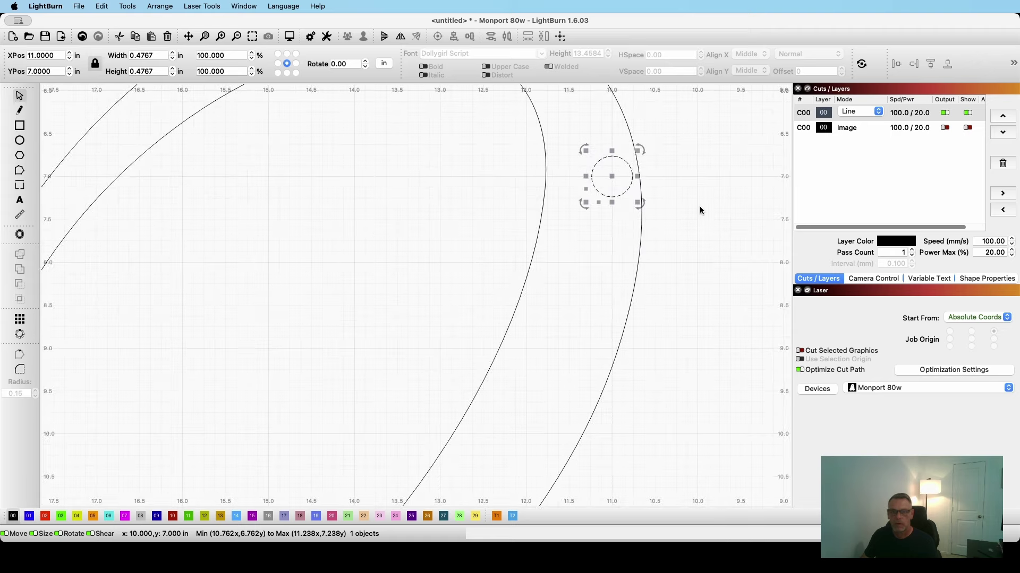
drag(612, 177, 593, 210)
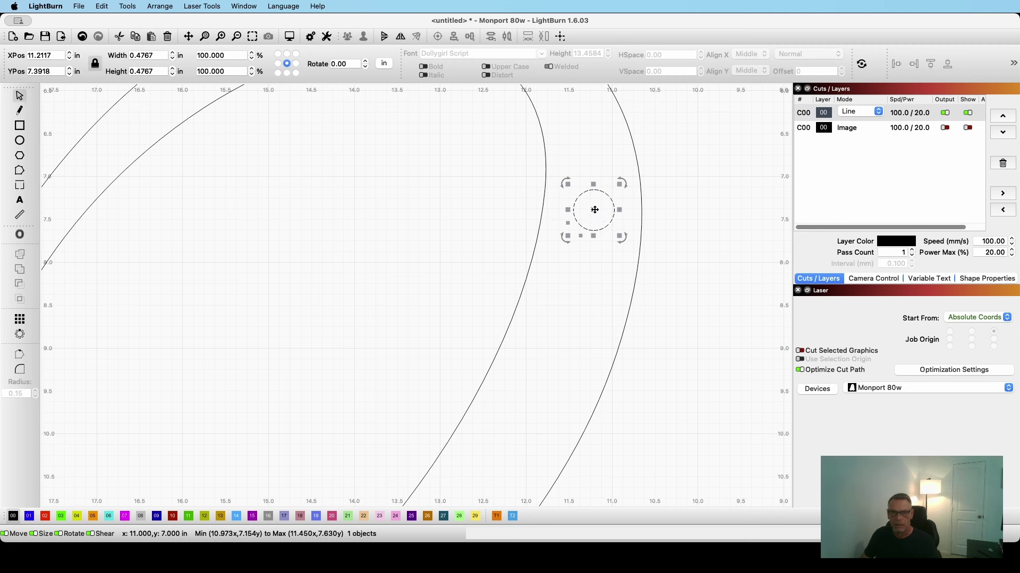
click(666, 212)
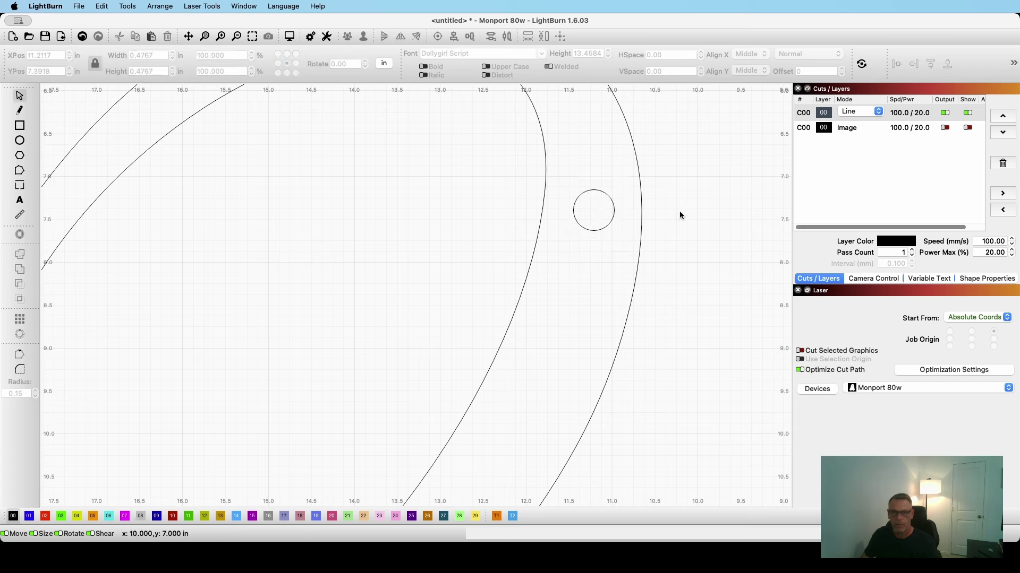
scroll(655, 239, up, 2)
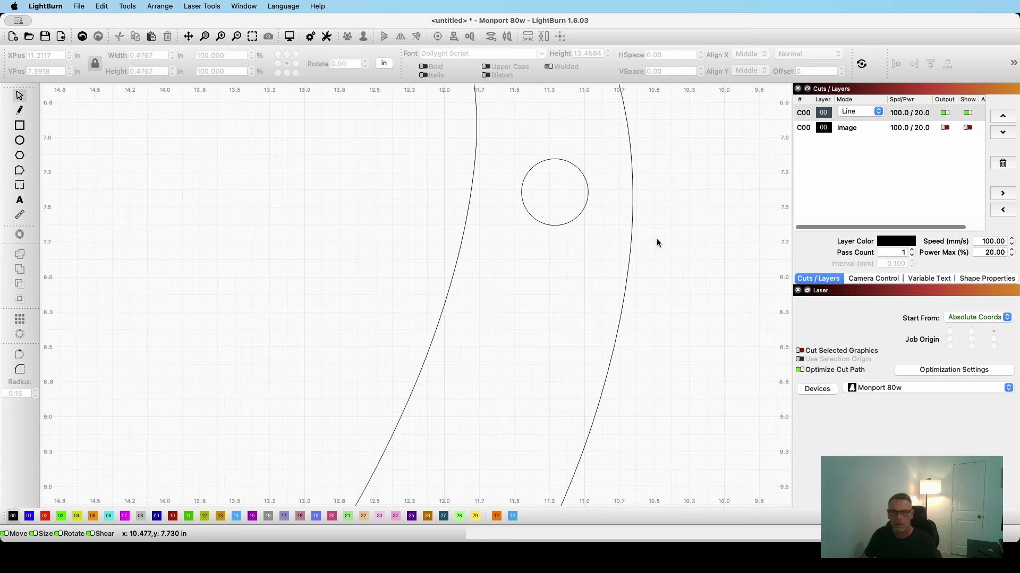
scroll(667, 239, down, 6)
scroll(672, 241, down, 1)
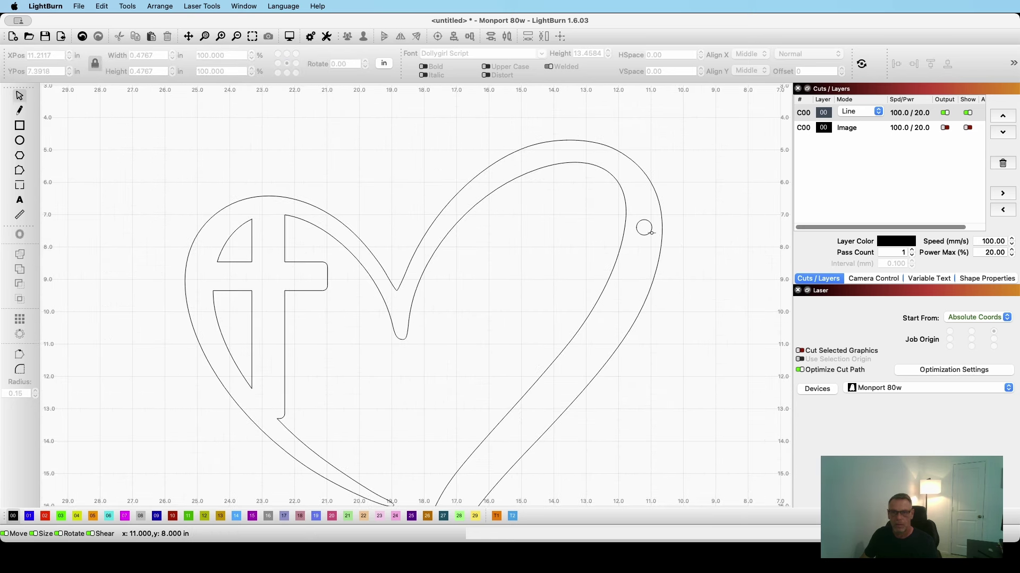
drag(652, 232, 650, 227)
click(676, 265)
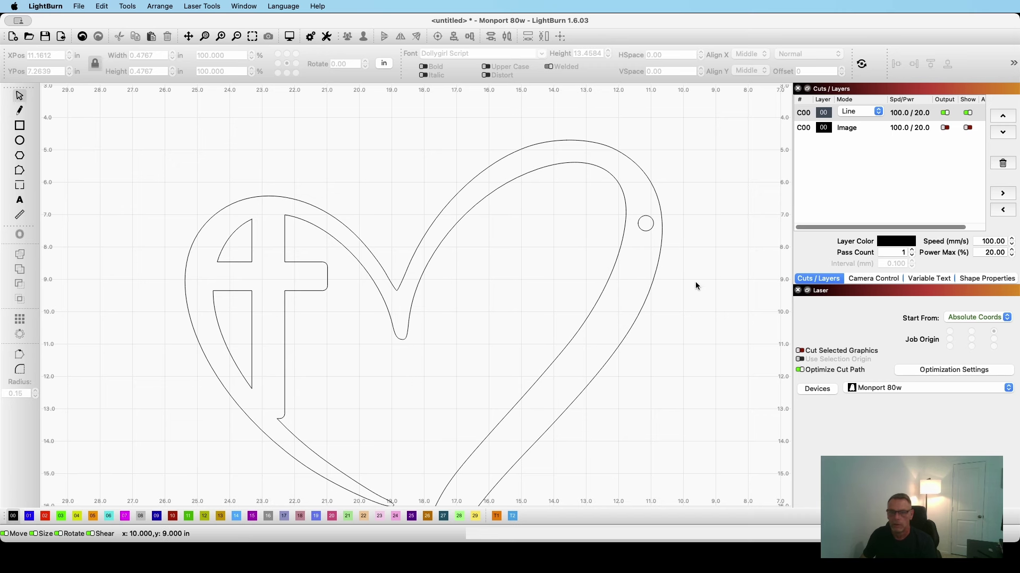
Step: Nudge the circle into place, then group it with the heart into one object
scroll(696, 281, up, 1)
drag(640, 222, 635, 227)
click(700, 246)
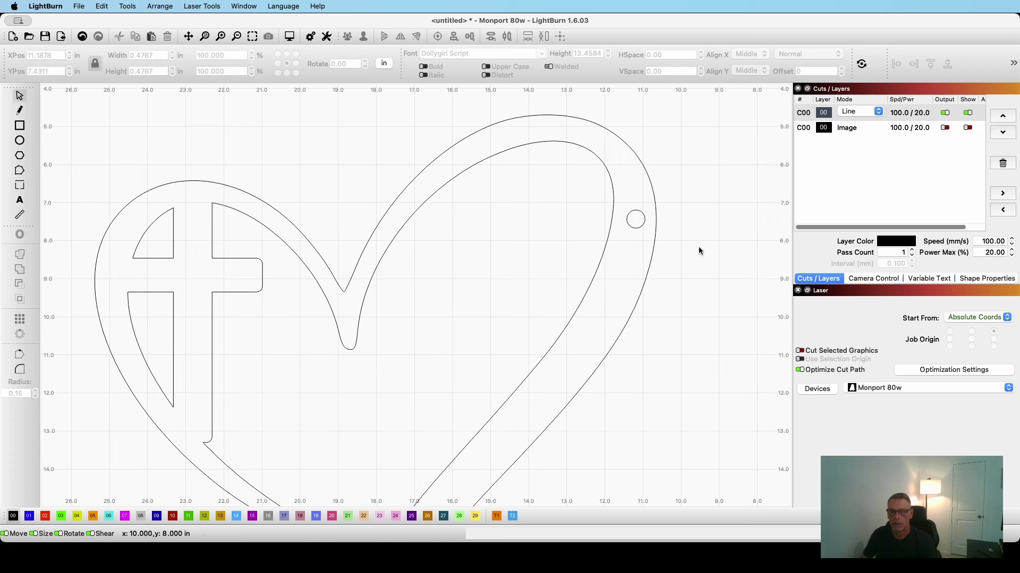
scroll(700, 247, up, 1)
scroll(702, 247, down, 4)
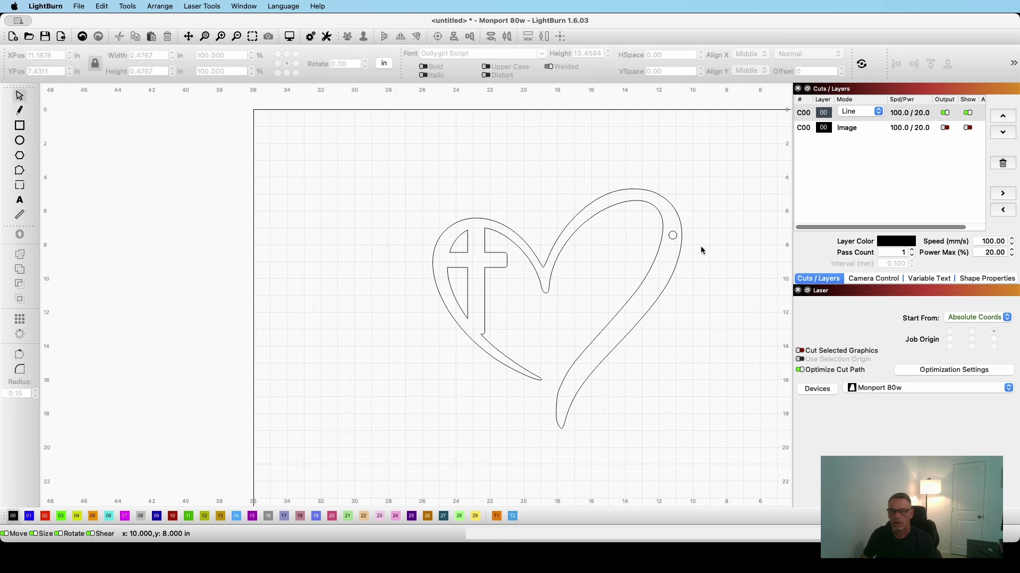
drag(691, 437, 404, 157)
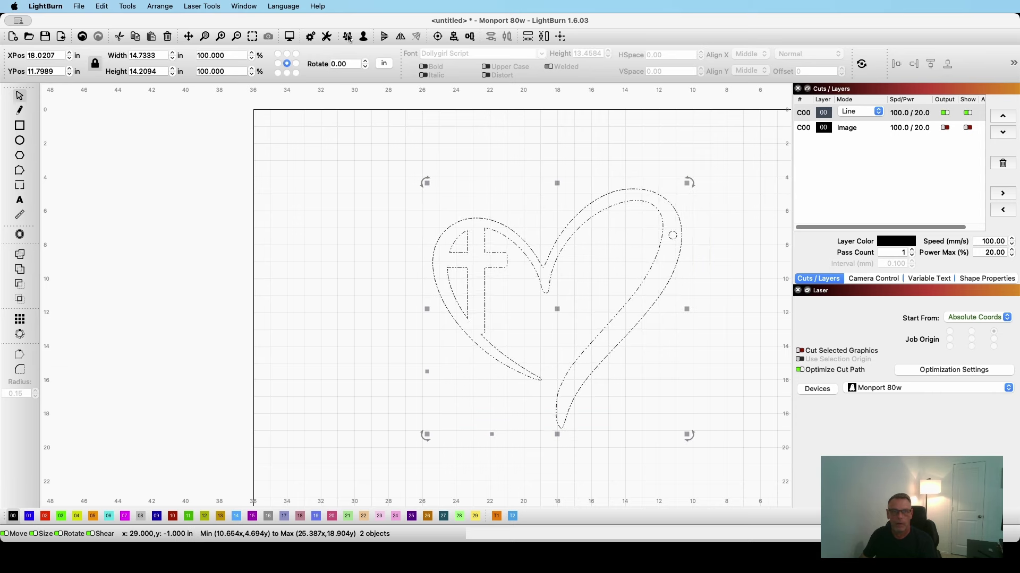
click(346, 38)
scroll(615, 195, up, 1)
scroll(615, 196, down, 3)
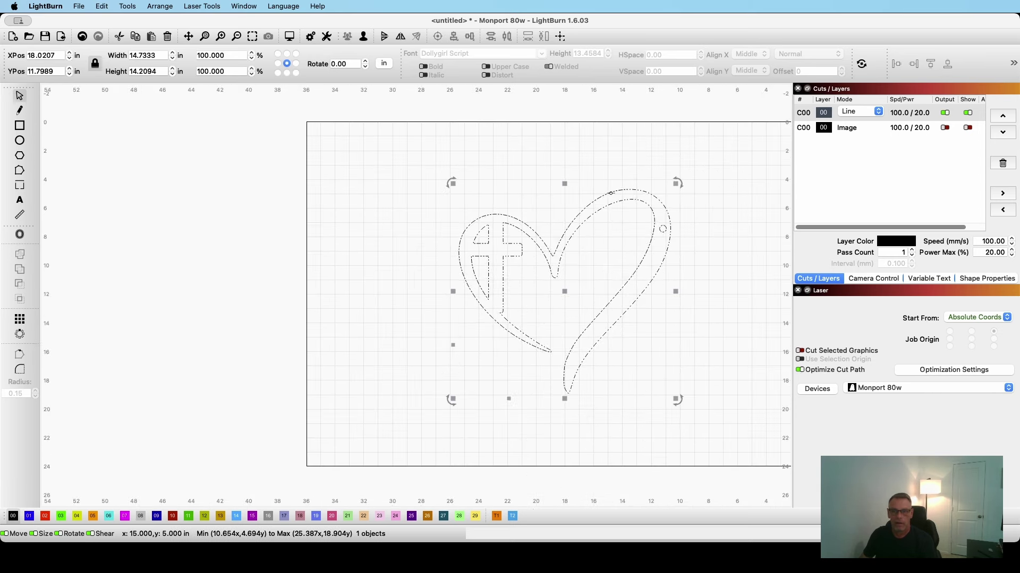
Step: Switch the C00 layer to Fill mode to preview the heart solid black with its hole
click(689, 213)
scroll(690, 212, down, 2)
scroll(632, 216, up, 2)
scroll(632, 215, right, 1)
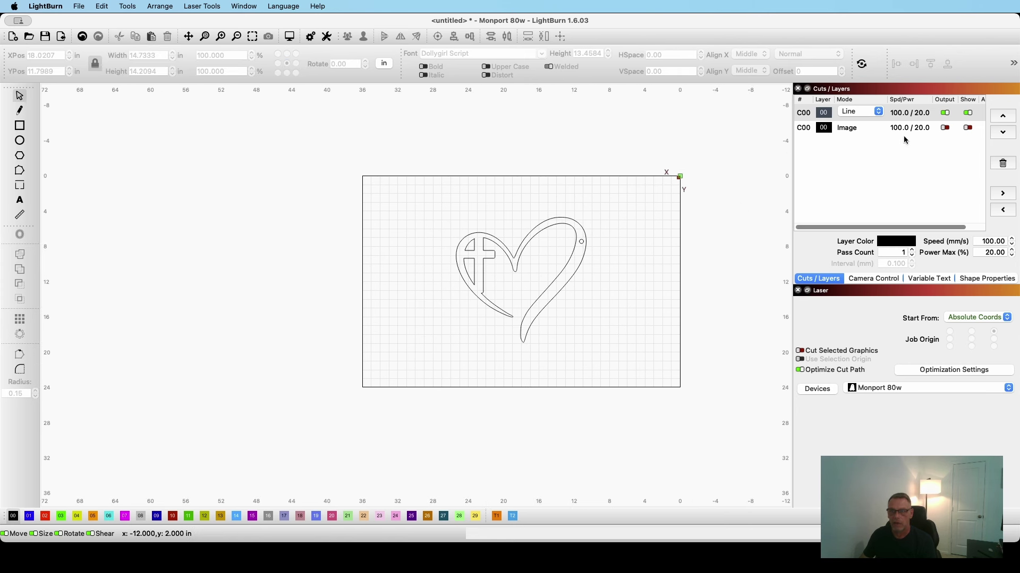
click(863, 112)
click(859, 124)
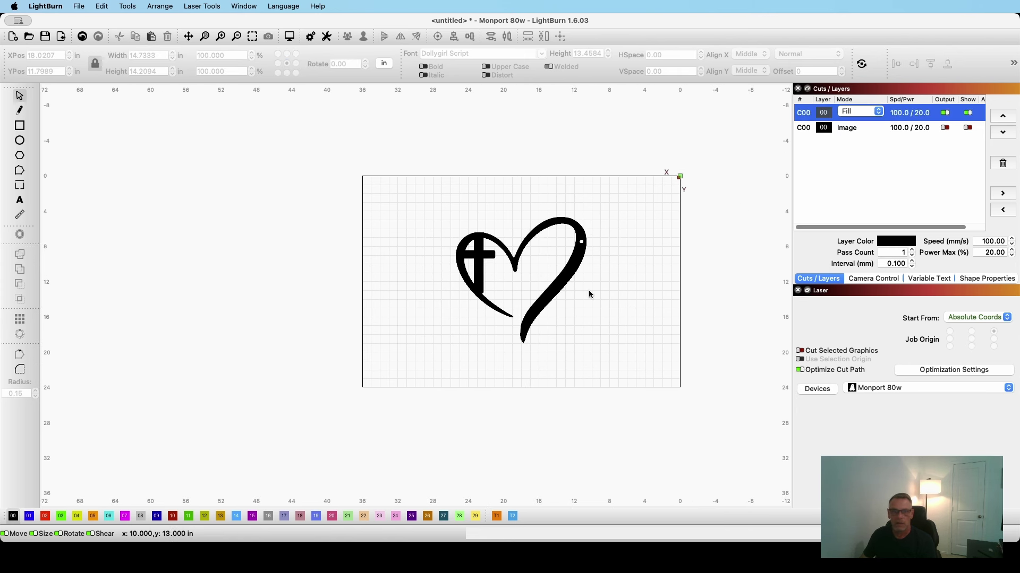
scroll(592, 289, down, 1)
scroll(592, 289, up, 3)
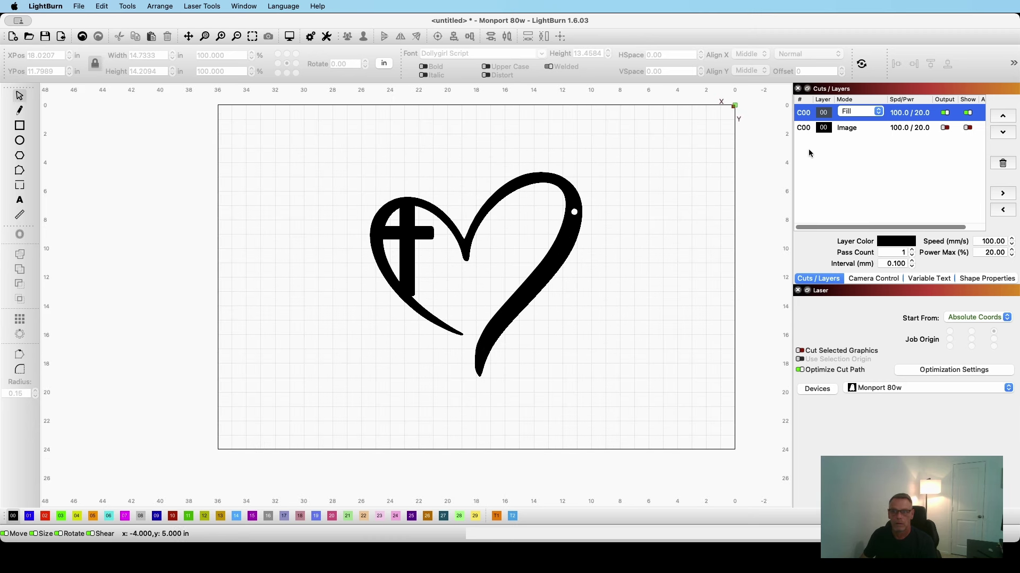
Step: Switch the C00 layer back to Line mode and select the heart design
click(860, 112)
click(848, 101)
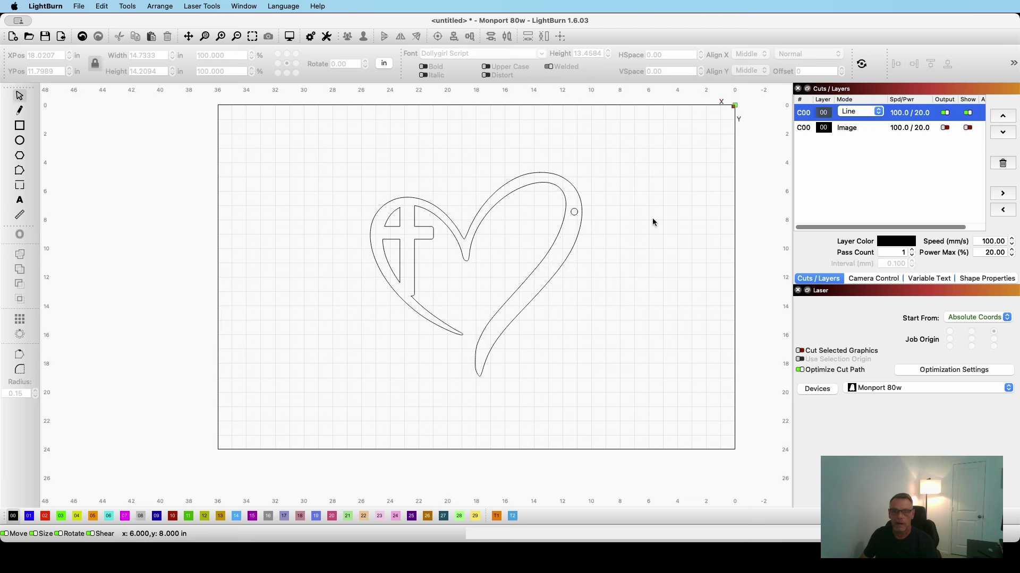
click(575, 261)
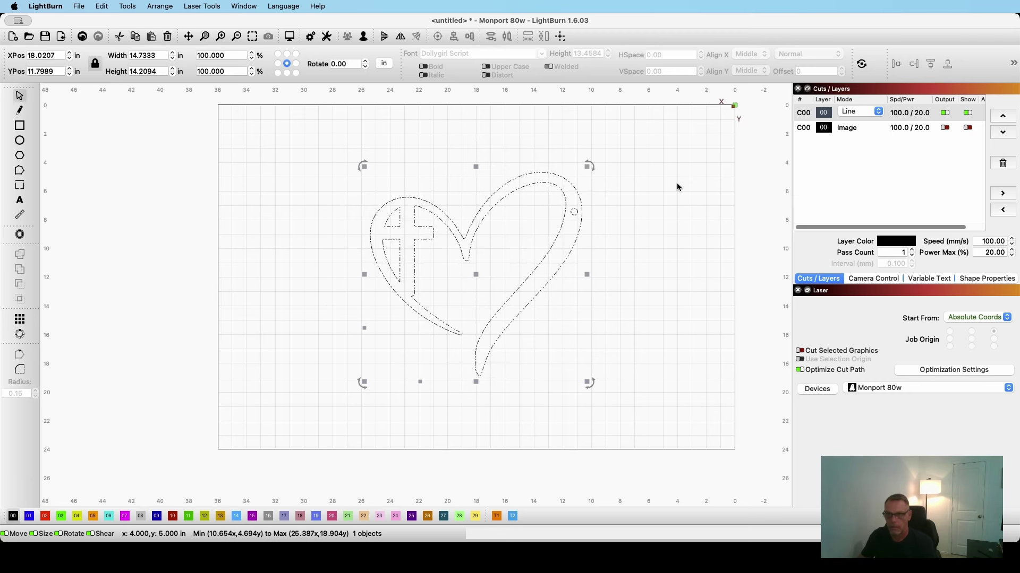
Step: Set layer C00 to speed 25 and max power 75 in its cut settings
click(653, 206)
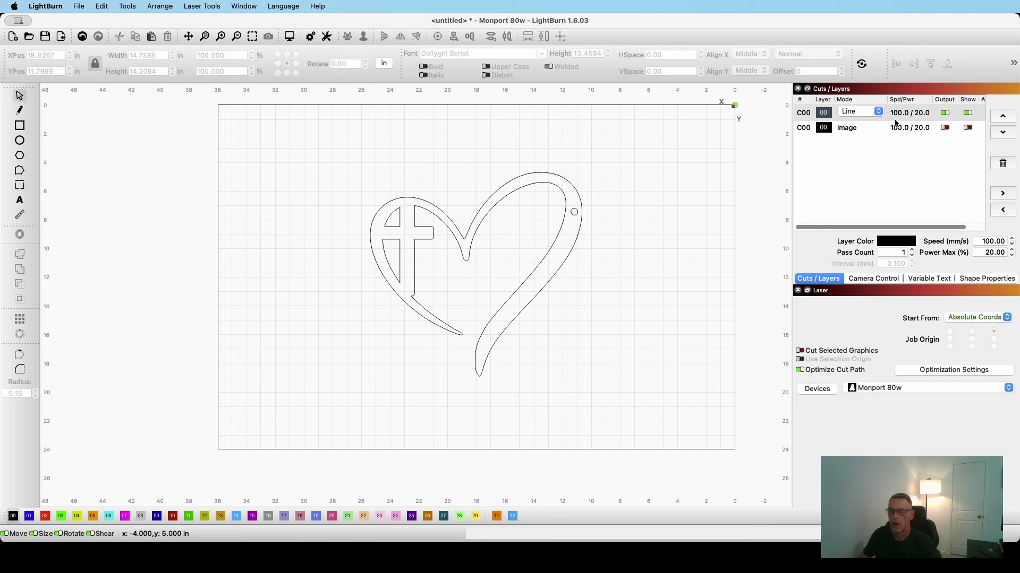
click(896, 117)
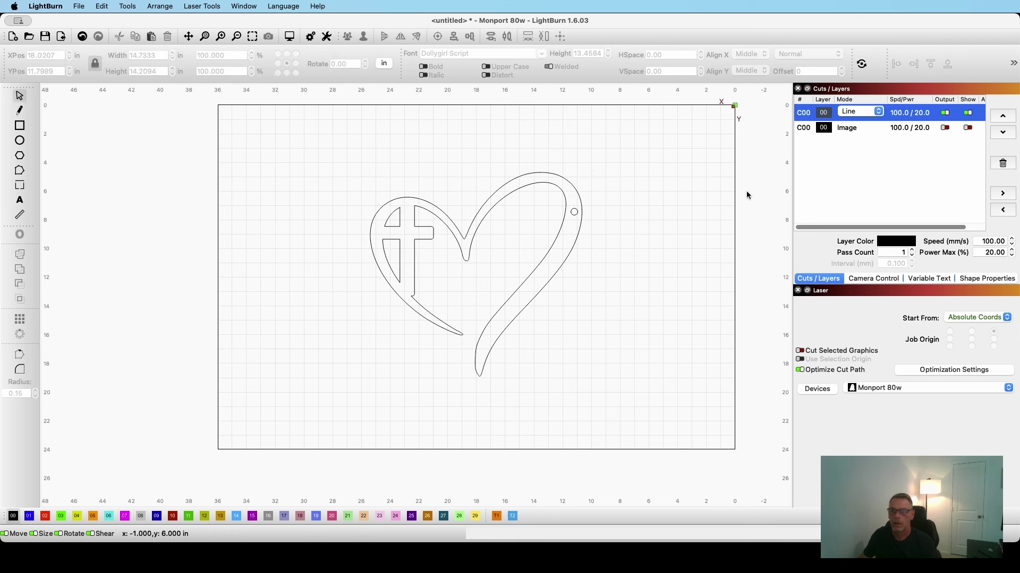
double_click(910, 114)
double_click(606, 130)
text(2)
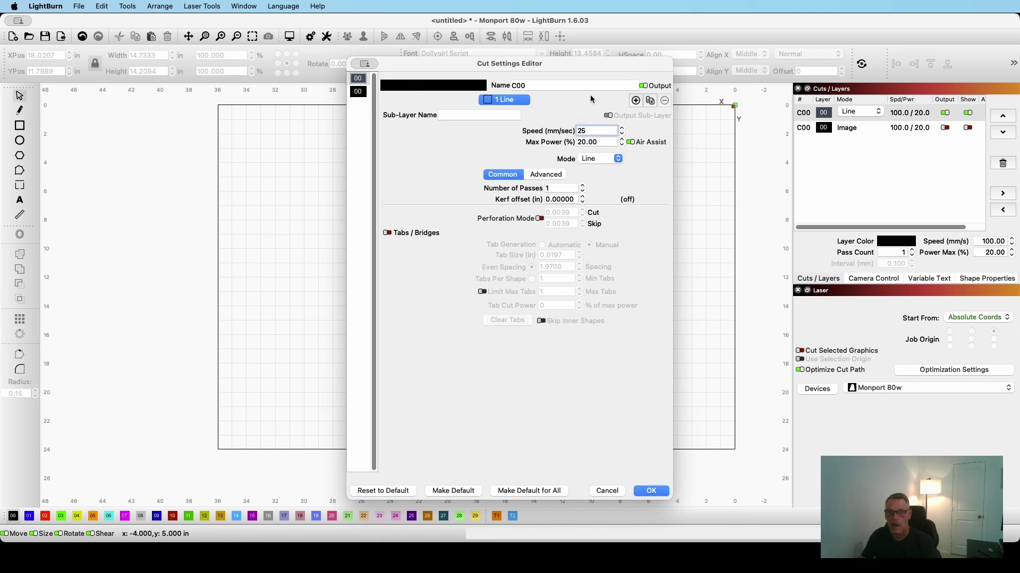
text(5)
key(Tab)
text(75)
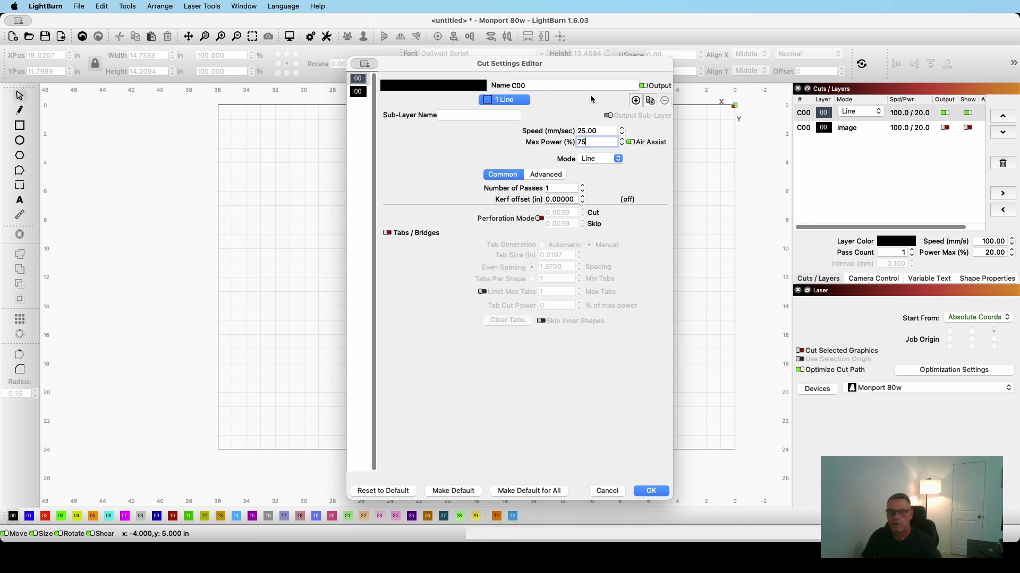
key(Tab)
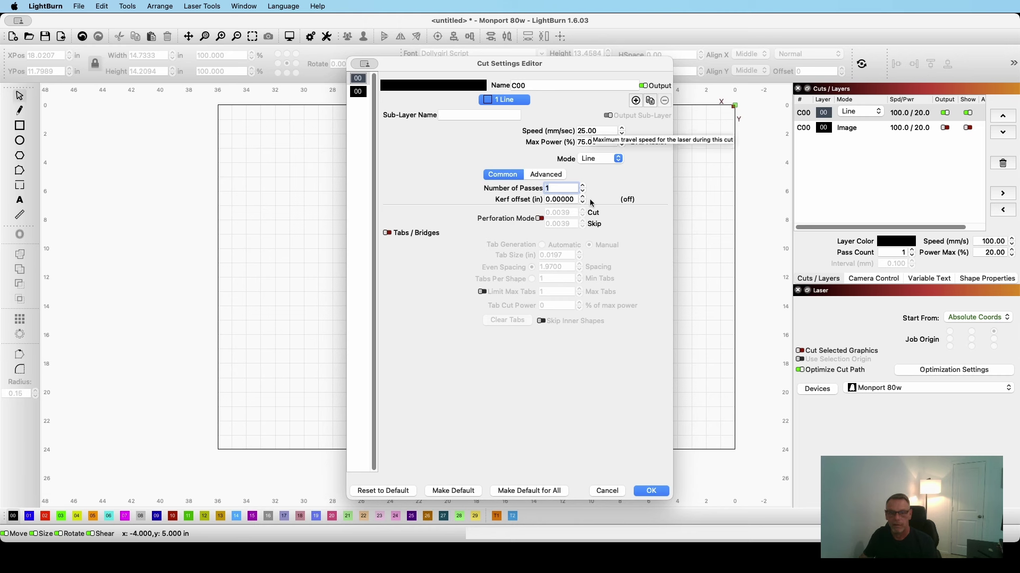
Step: Rename the layer to CUT, confirm the settings, and select the whole heart
click(552, 86)
drag(552, 86, 509, 74)
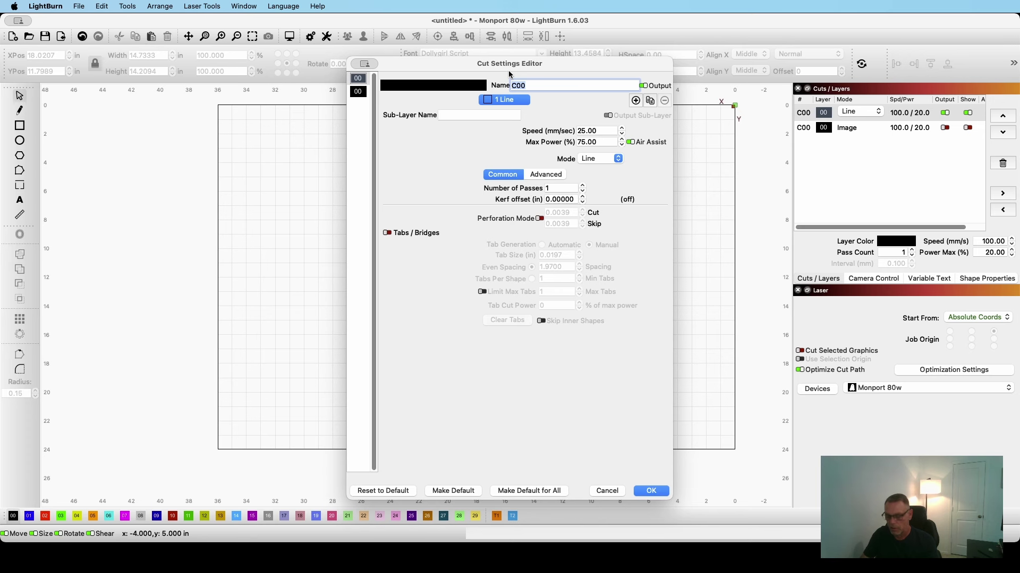
text(CUT)
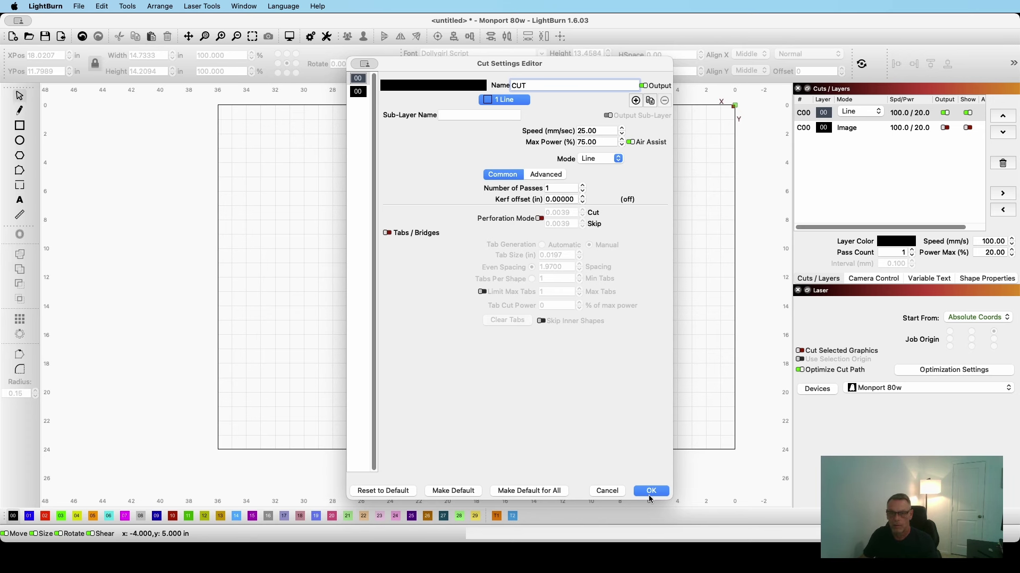
click(651, 489)
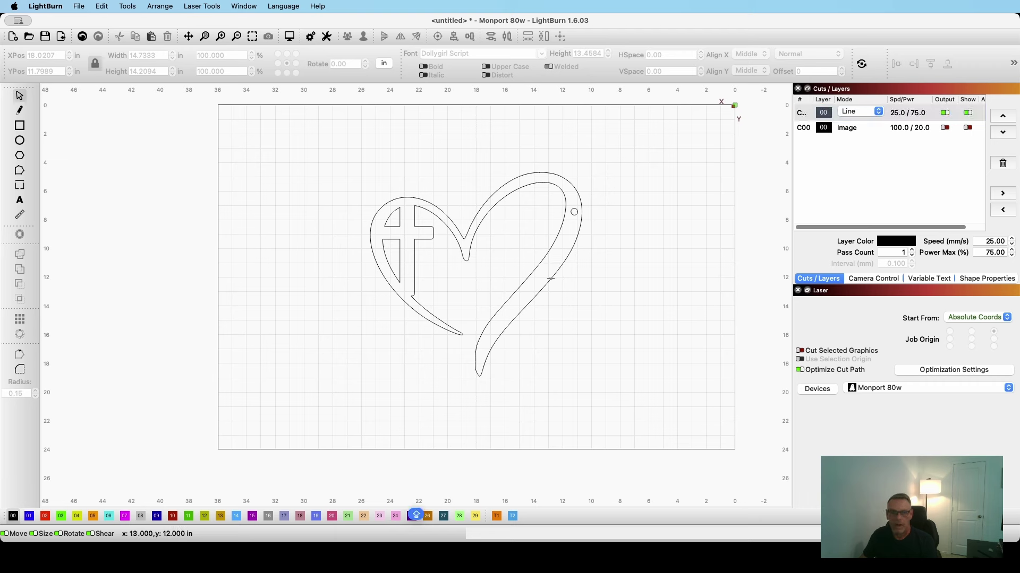
key(super+a)
Step: Try Fill mode on the CUT layer, review its fill settings, and toggle Air Assist
click(869, 112)
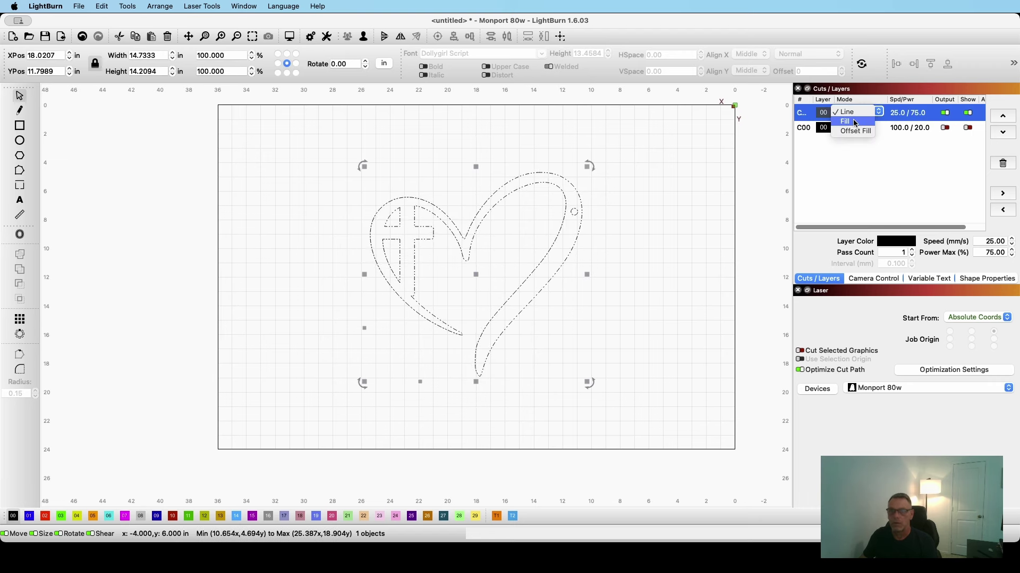
click(854, 122)
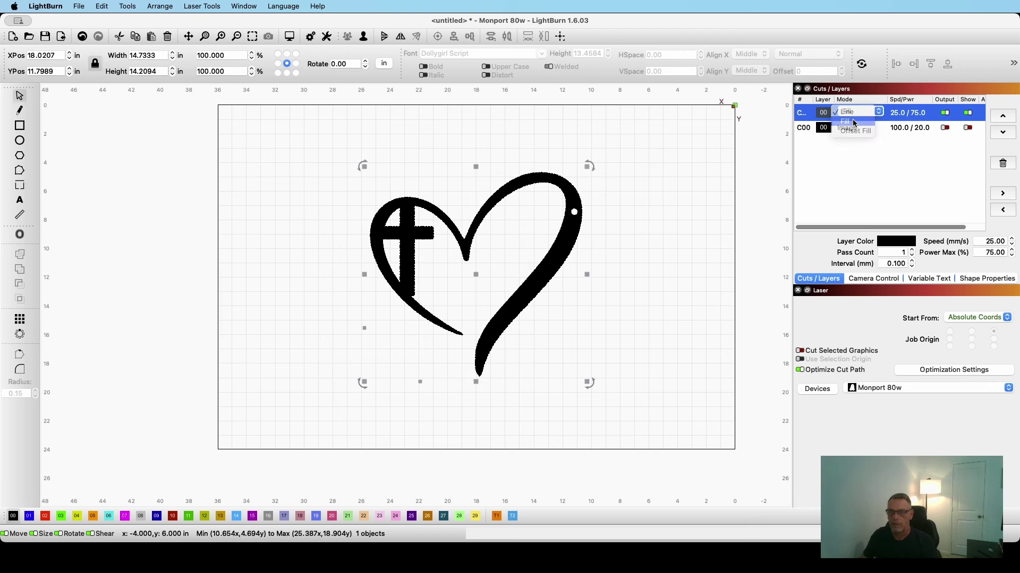
double_click(910, 113)
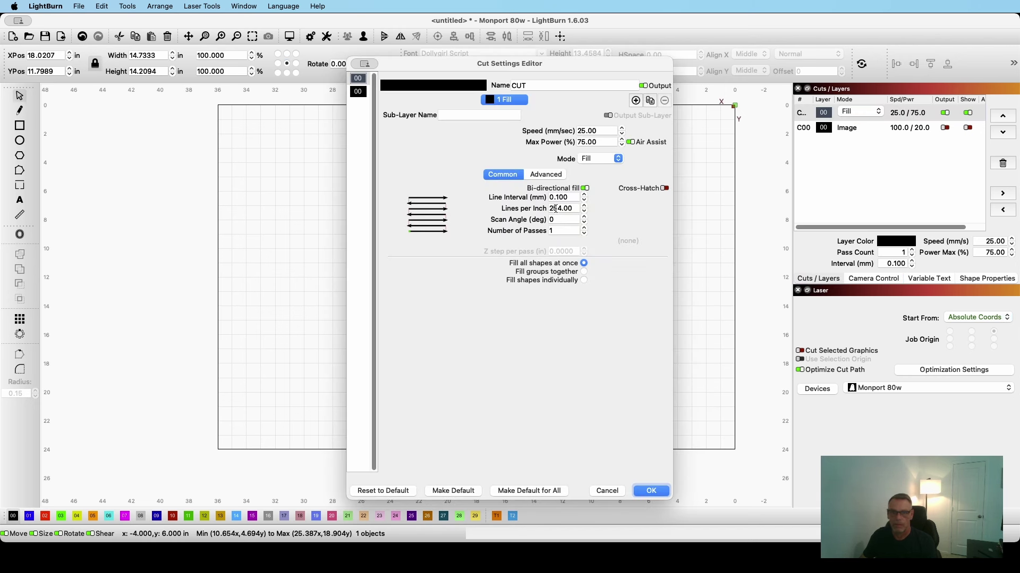
double_click(575, 209)
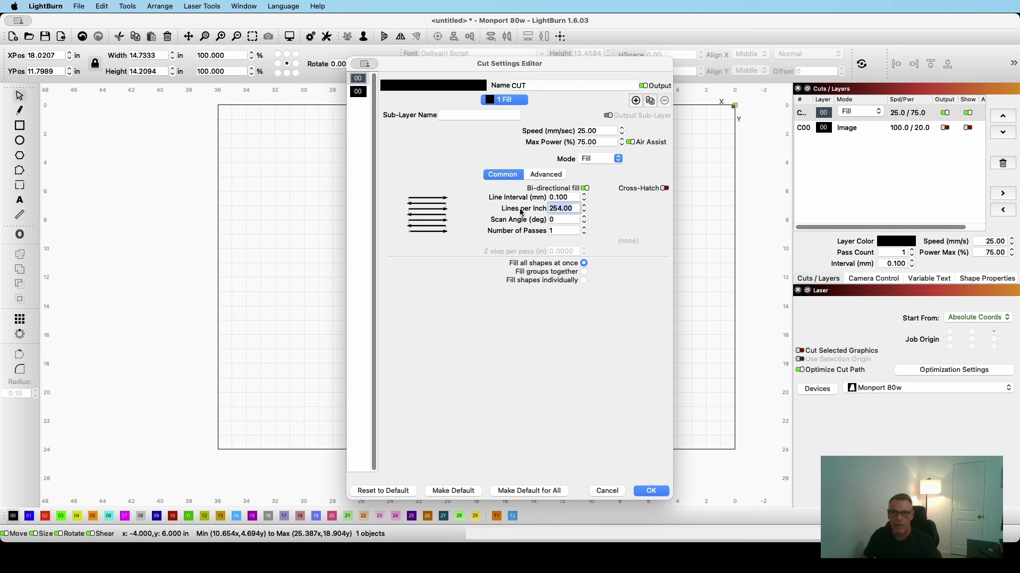
click(630, 142)
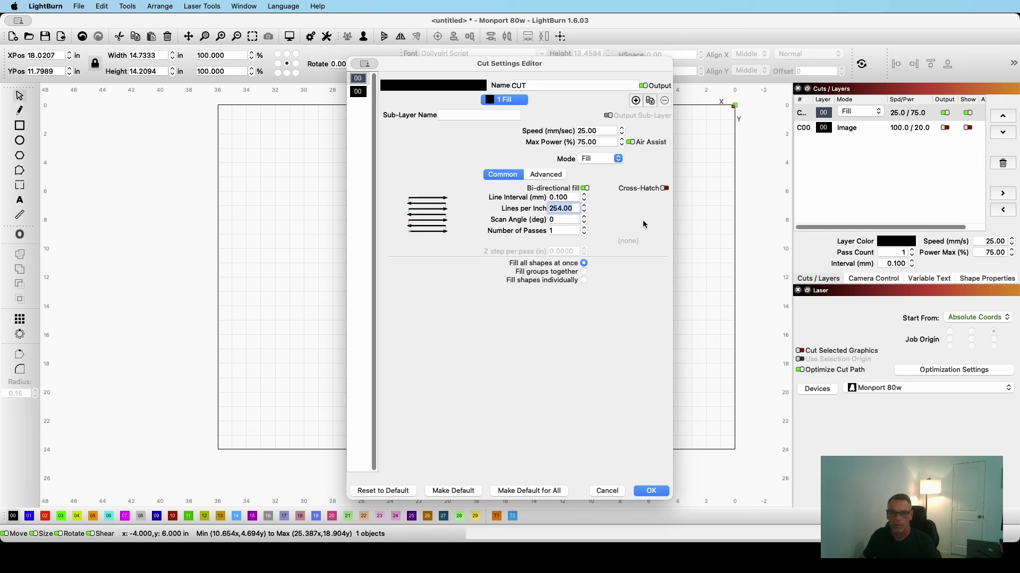
click(608, 489)
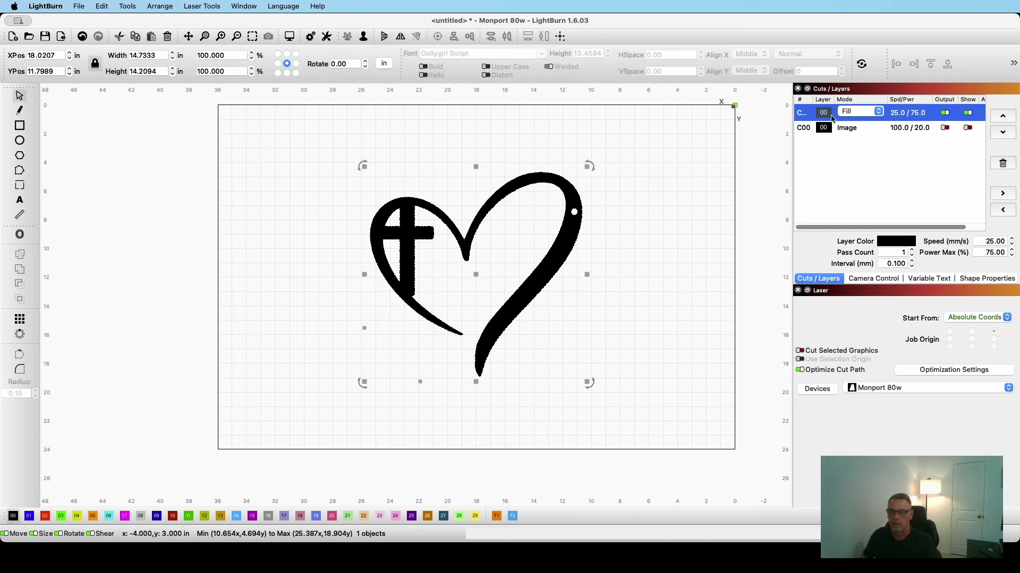
click(859, 111)
Step: Return the CUT layer to Line mode and deselect the heart
click(858, 103)
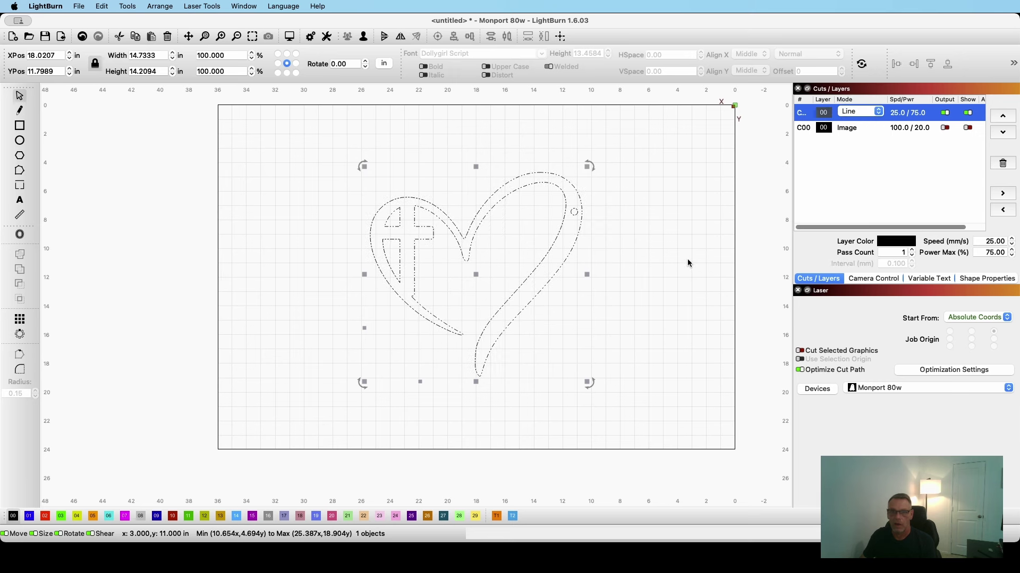
click(688, 263)
scroll(611, 294, up, 4)
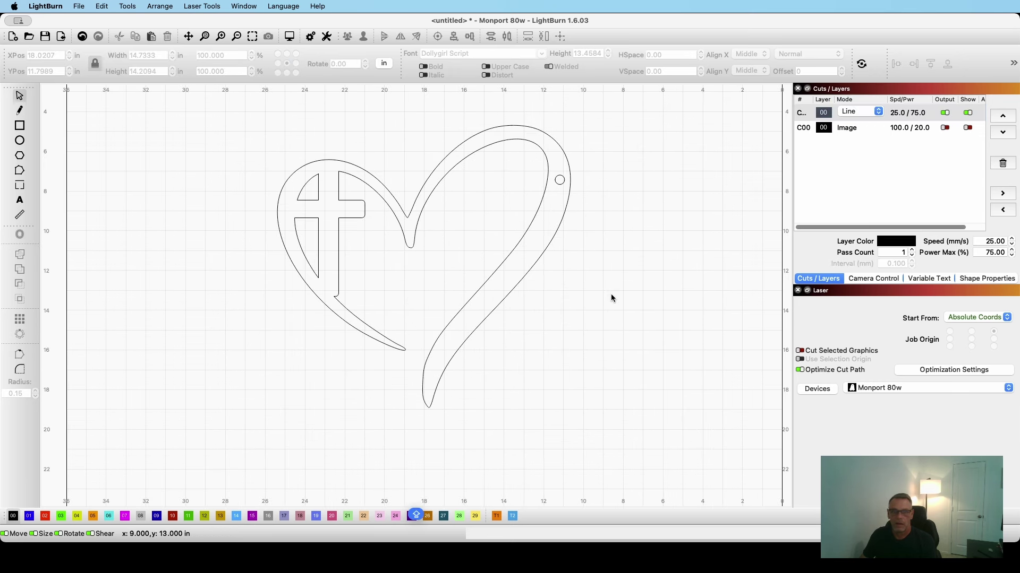
scroll(610, 294, down, 3)
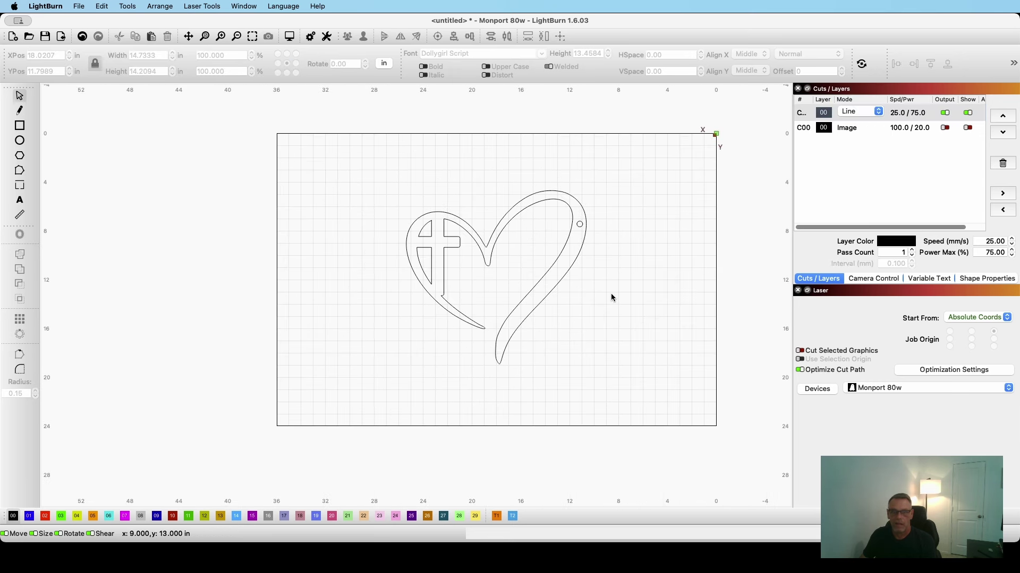
Step: Resize the heart design to a height of 2 inches, keeping inch units
click(565, 277)
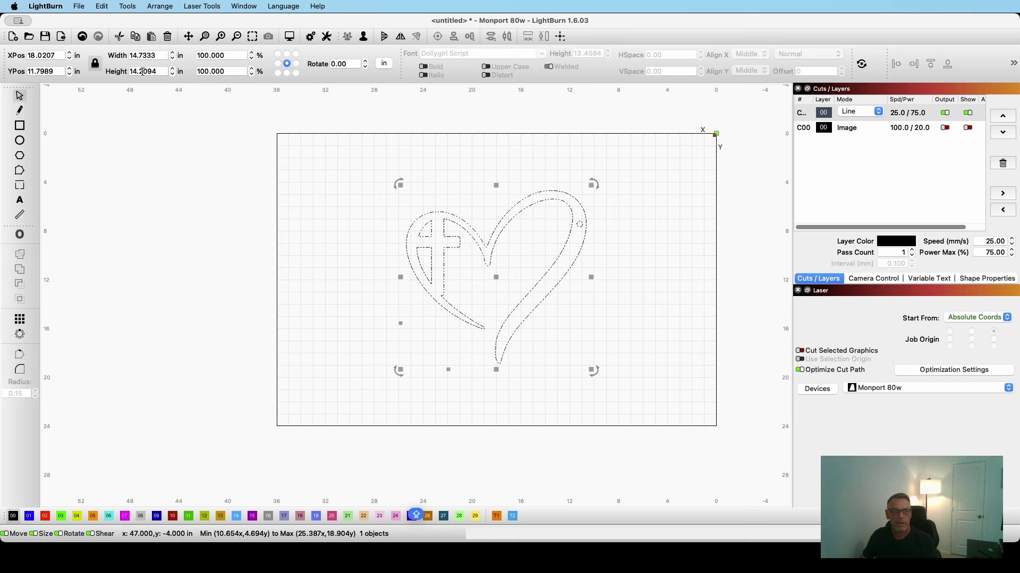
click(385, 64)
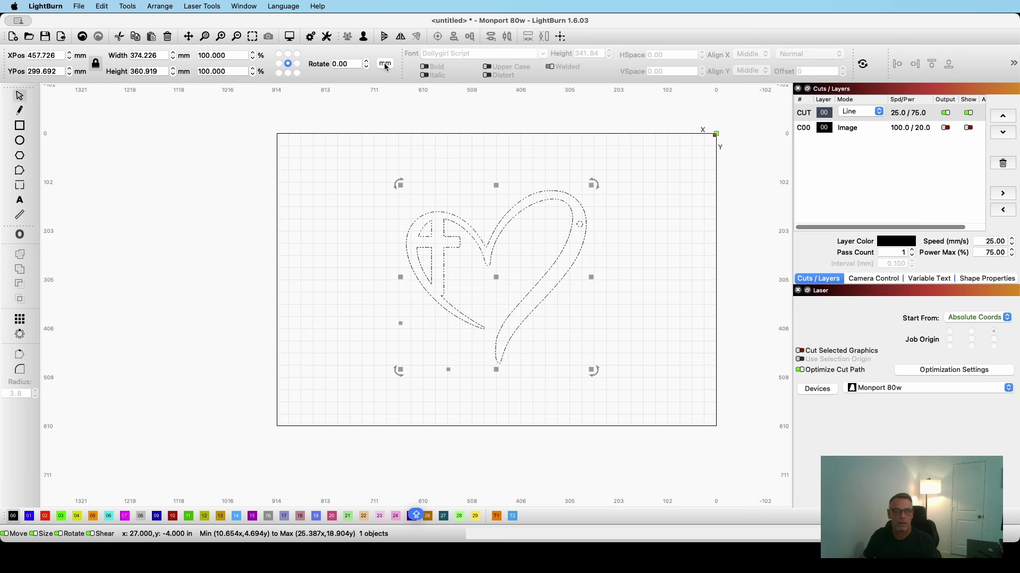
click(384, 64)
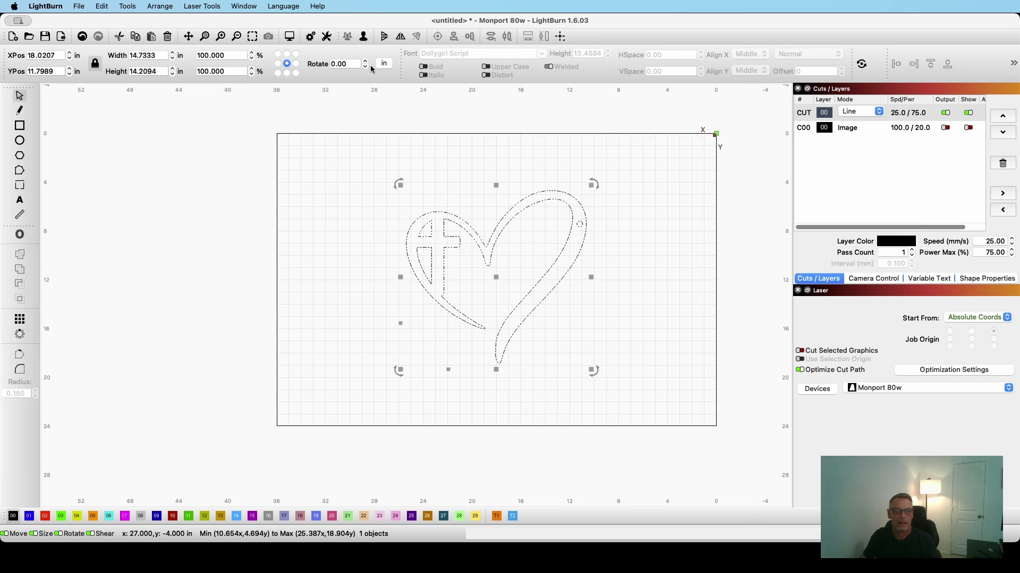
double_click(162, 72)
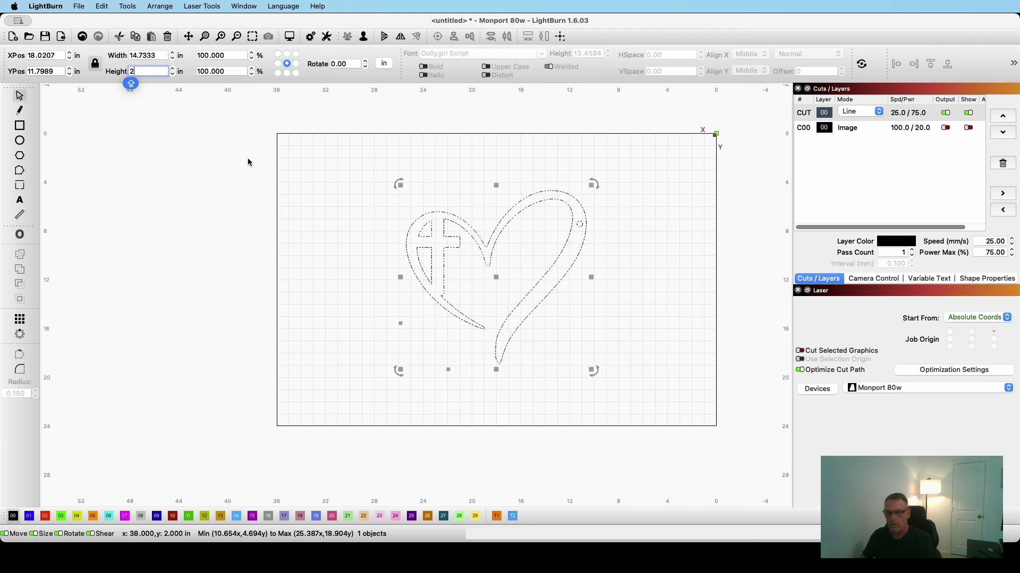
key(Return)
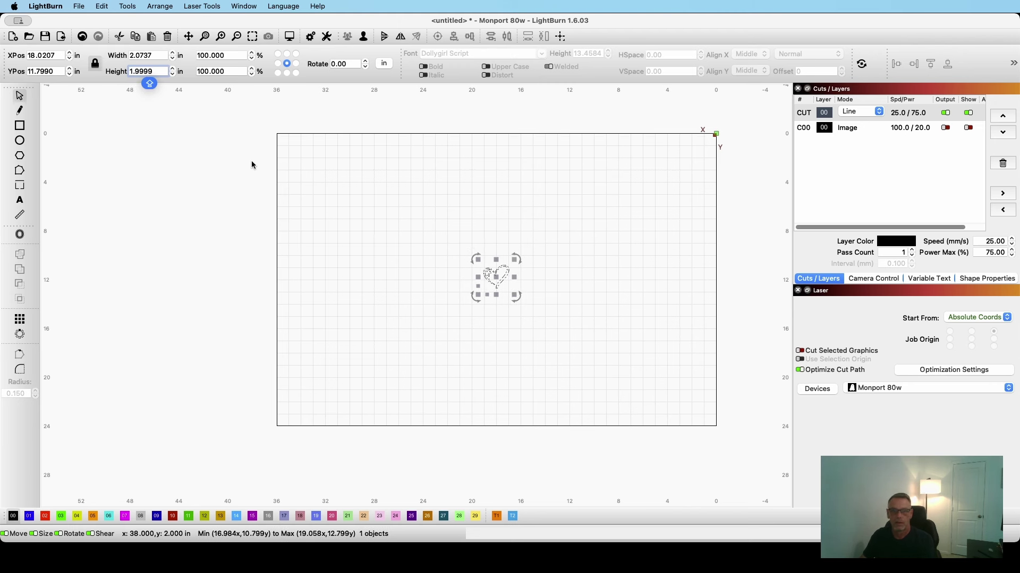
click(562, 288)
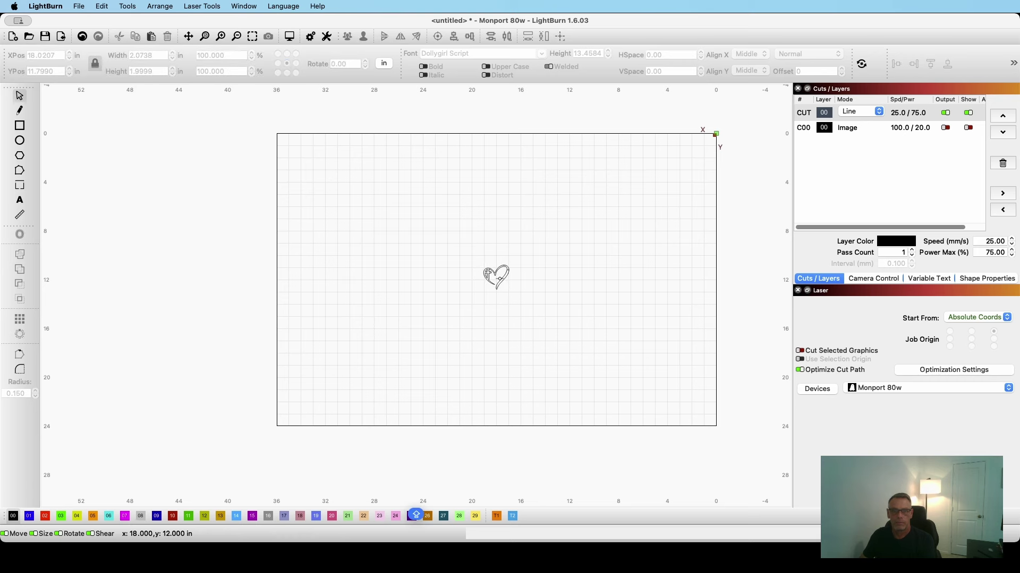
Step: Duplicate the small heart, flip the copy horizontally, and place it beside the original
scroll(499, 278, up, 5)
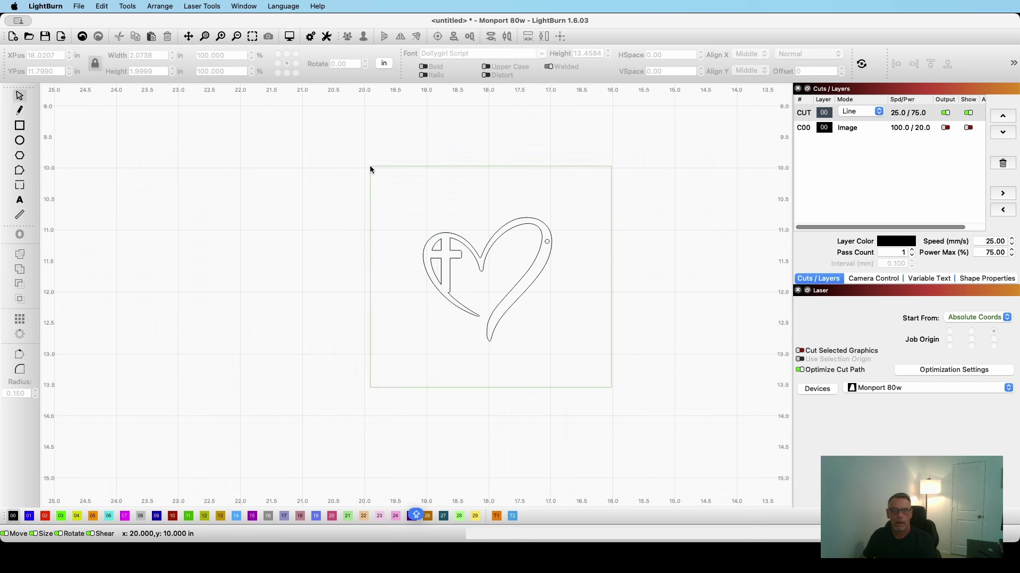
drag(370, 169, 370, 169)
right_click(486, 280)
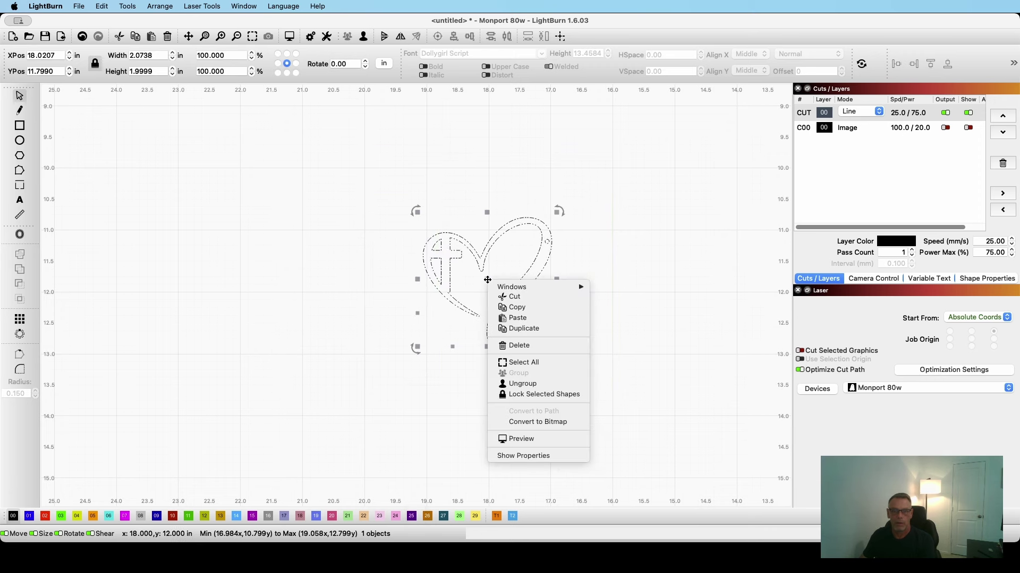
click(517, 329)
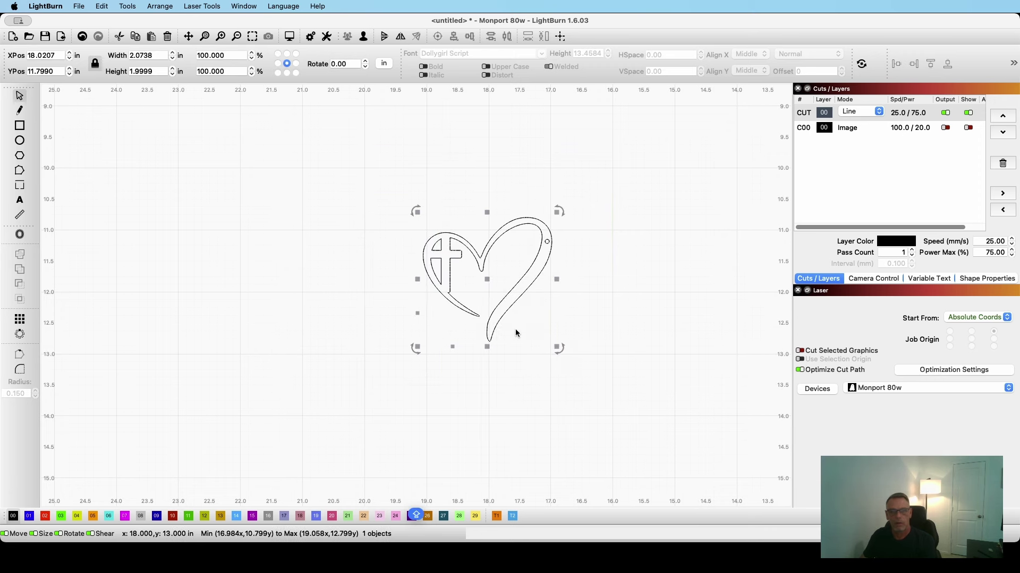
click(160, 6)
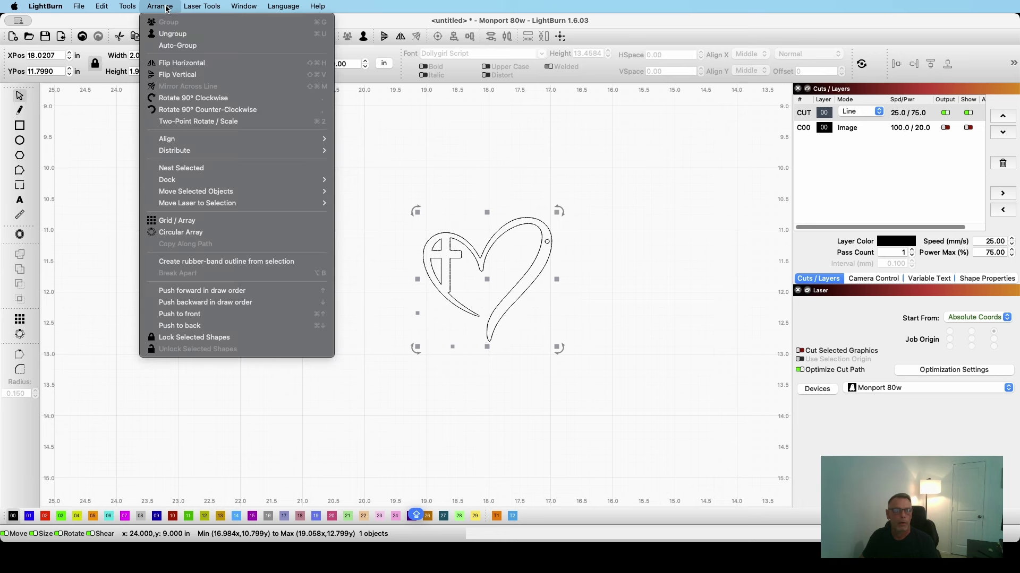
click(175, 67)
drag(491, 280, 625, 279)
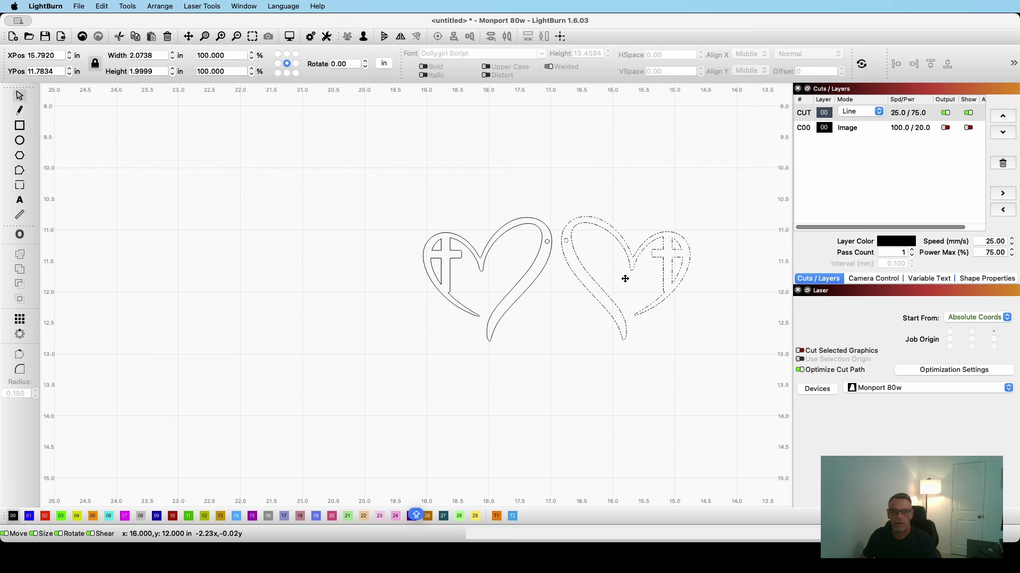
click(662, 373)
scroll(680, 360, up, 1)
scroll(681, 355, down, 3)
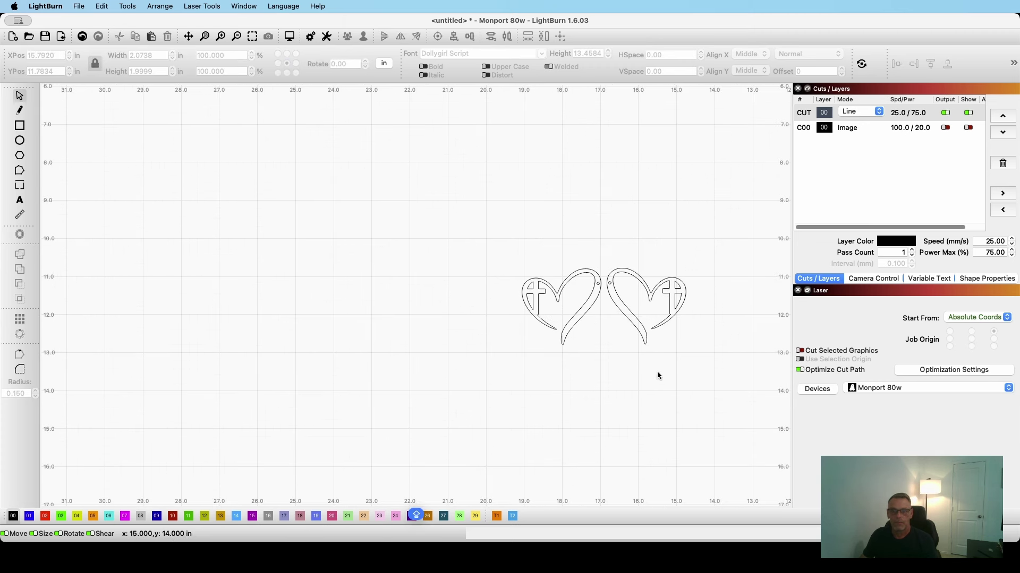